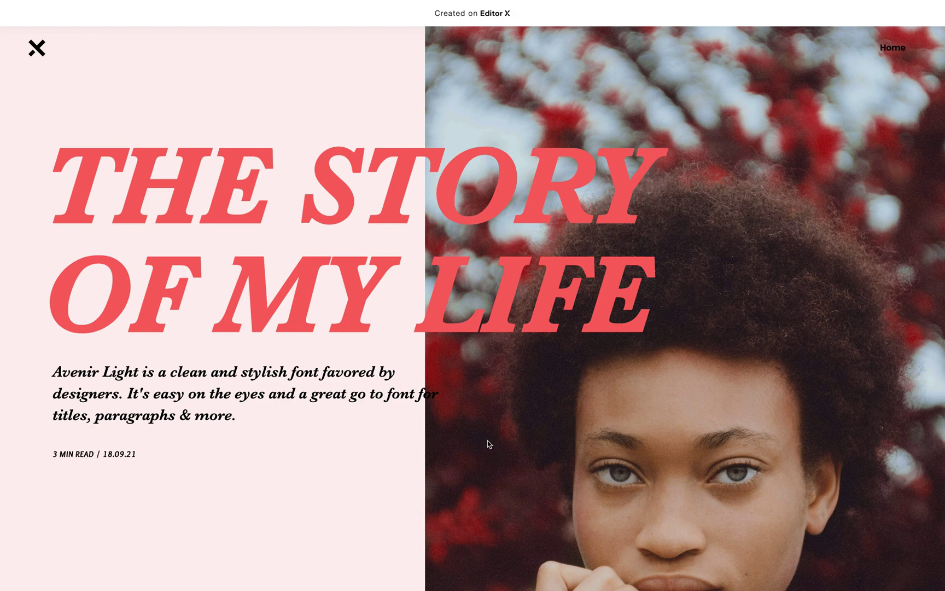
# Browse the published 'THE STORY OF MY LIFE' page, then return to the Editor X Home preview
pyautogui.scroll(-10, 489, 444)
pyautogui.scroll(10, 488, 444)
pyautogui.click(80, 180)
pyautogui.hotkey('ctrl', 'Right')
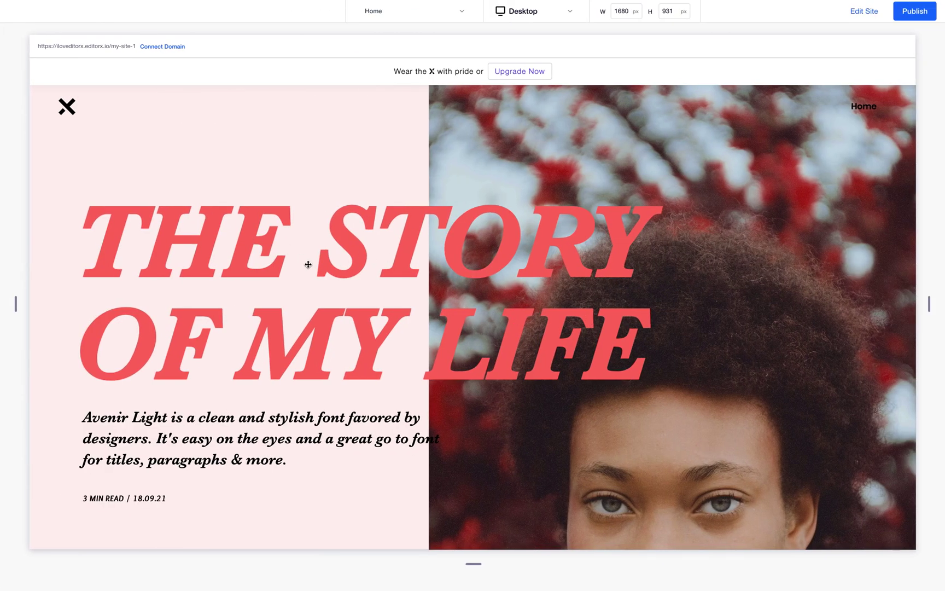
# Enter editing mode and select the 'THE STORY OF MY LIFE' headline text element
pyautogui.click(858, 16)
pyautogui.click(359, 263)
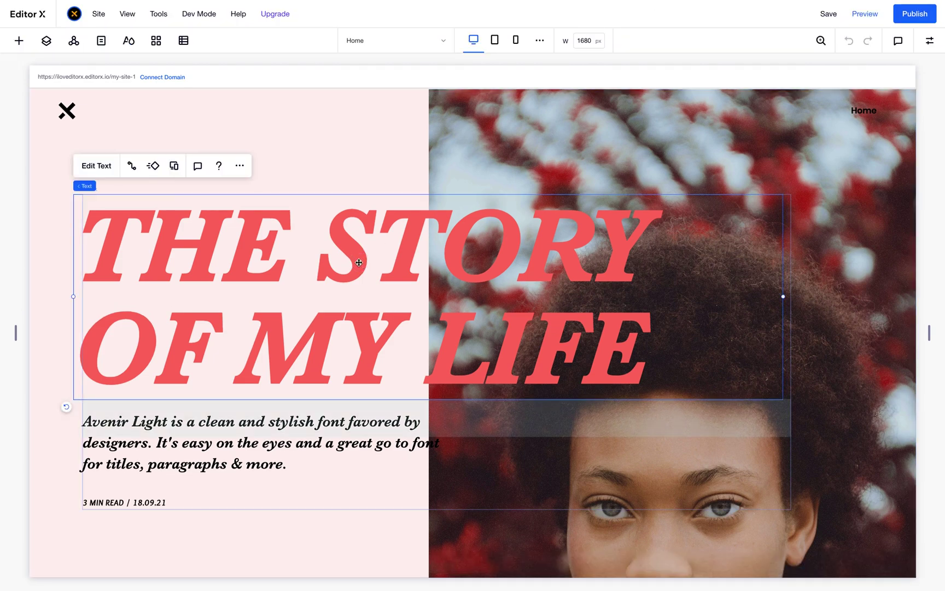
pyautogui.doubleClick(318, 204)
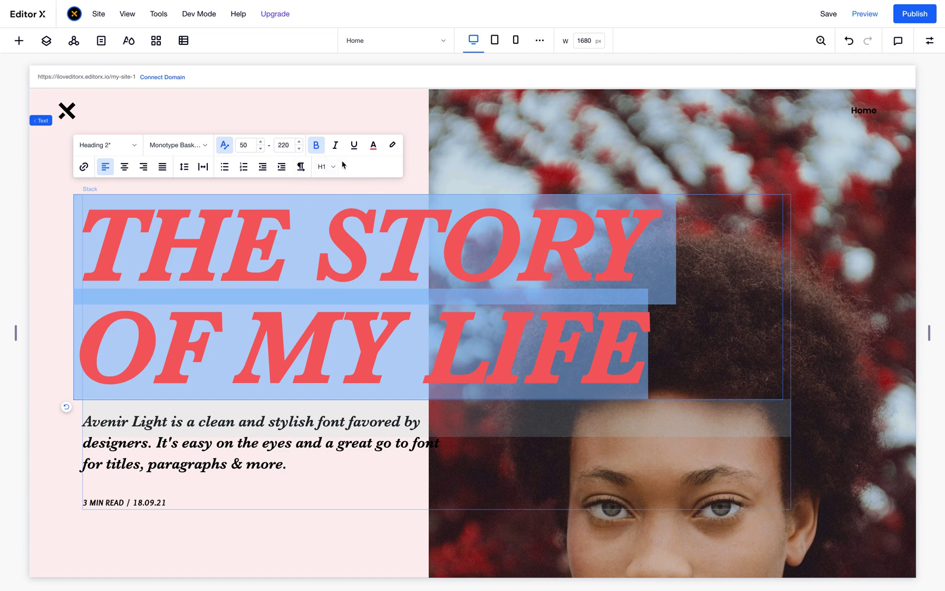
pyautogui.click(454, 182)
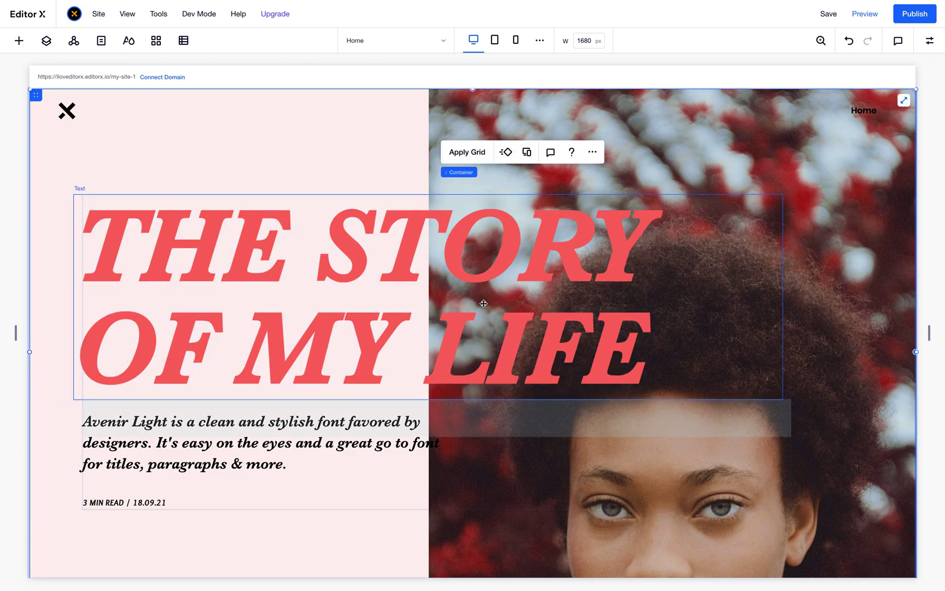
pyautogui.click(483, 303)
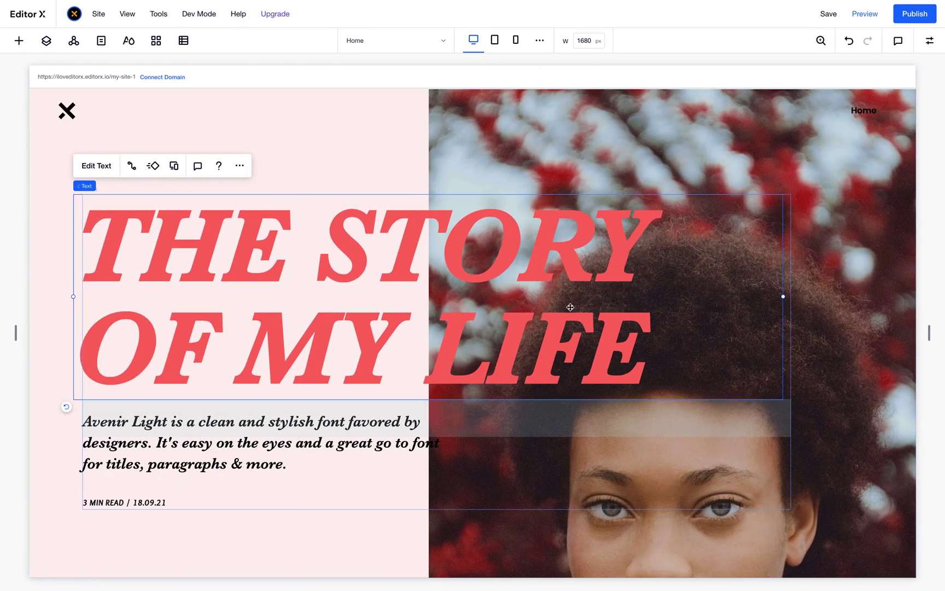
# Turn on Velo Dev Mode and hide the page code sidebar
pyautogui.moveTo(200, 15)
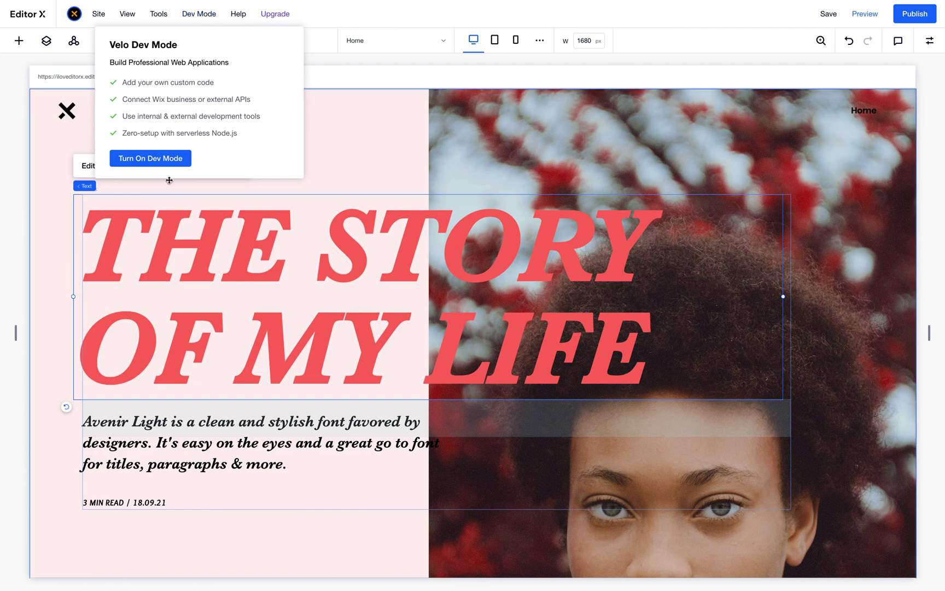
pyautogui.click(162, 159)
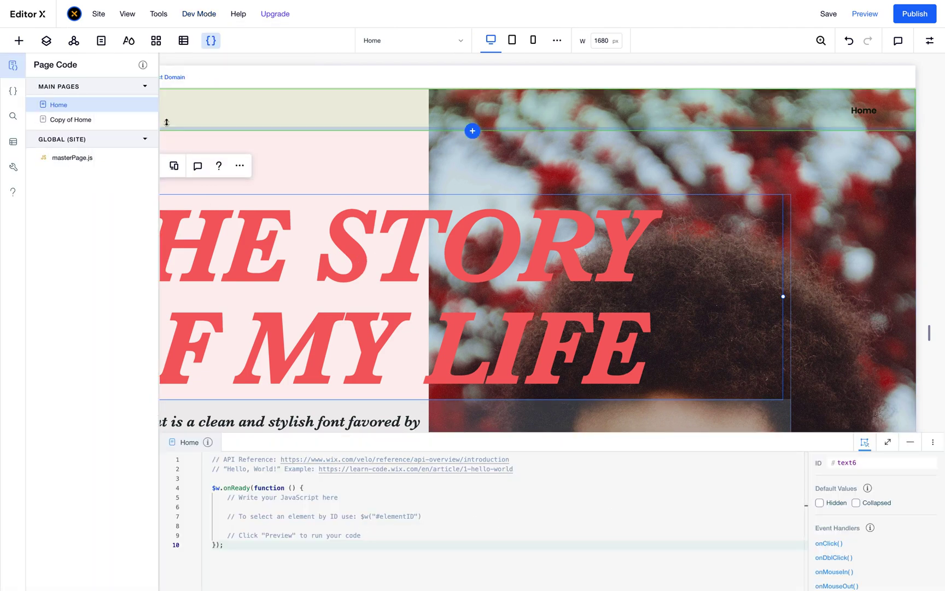
pyautogui.click(209, 42)
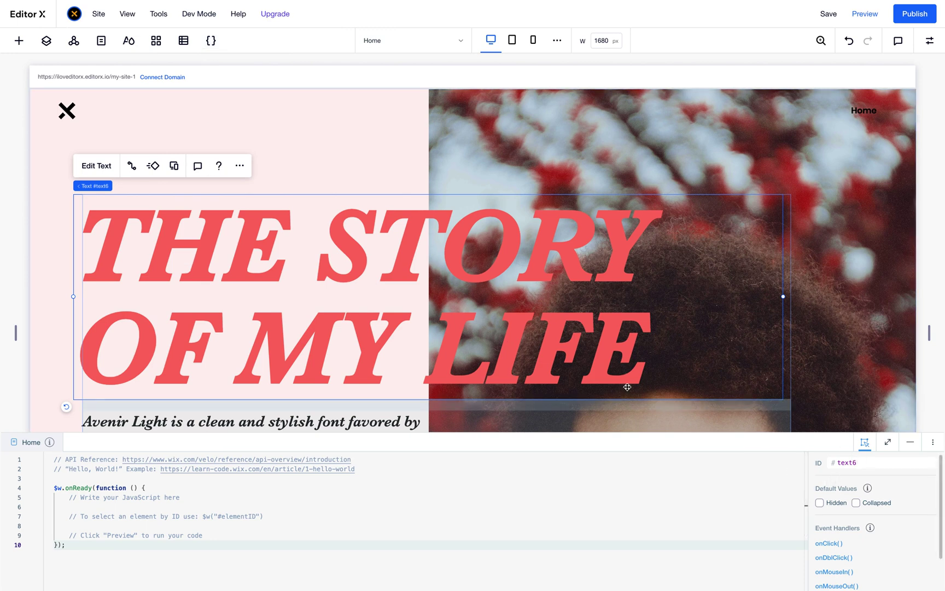
# Rename the headline's ID to pageTitle and select the onReady placeholder comments
pyautogui.click(865, 464)
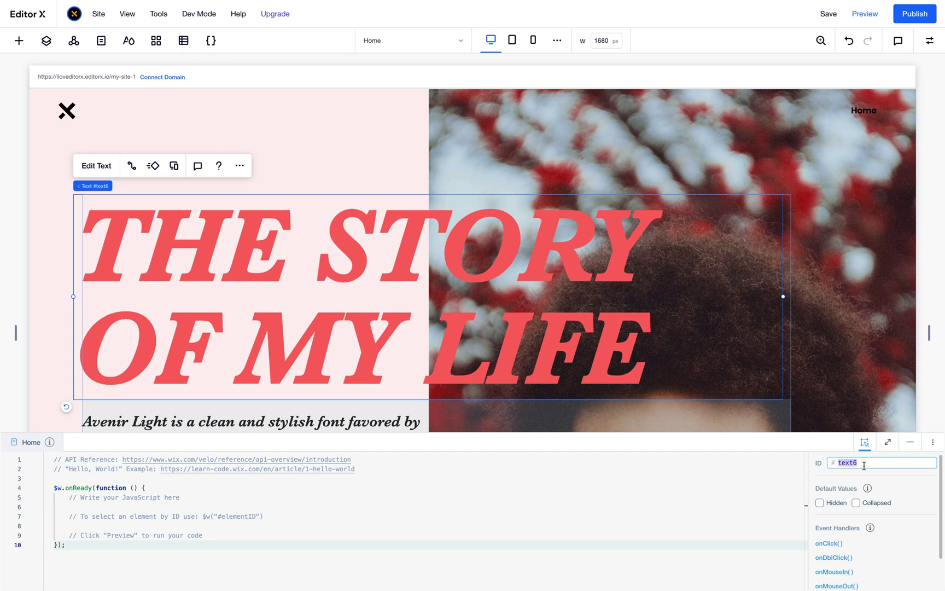
pyautogui.write('h')
pyautogui.press('BackSpace')
pyautogui.press('BackSpace')
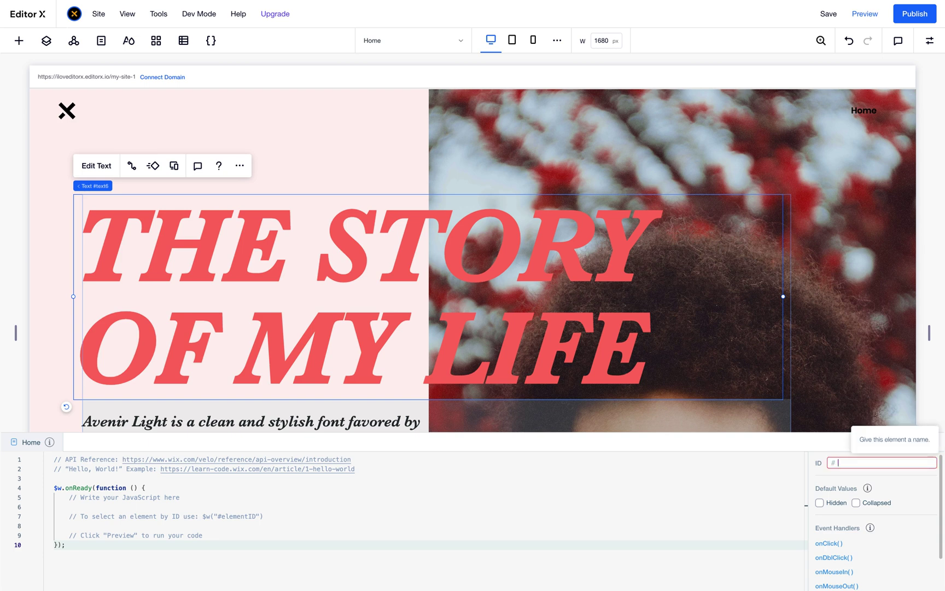
pyautogui.write('pag')
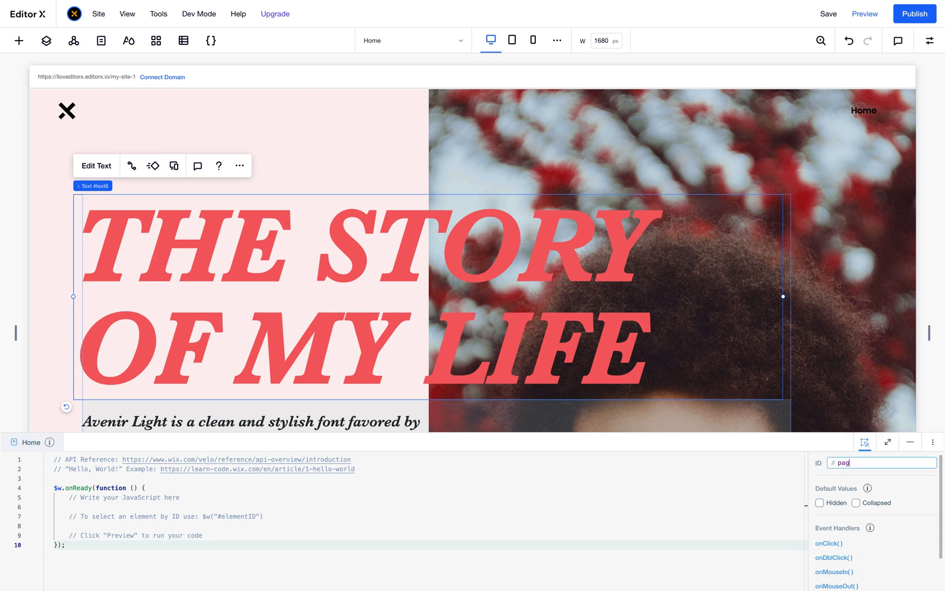
pyautogui.write('eTitle')
pyautogui.press('Return')
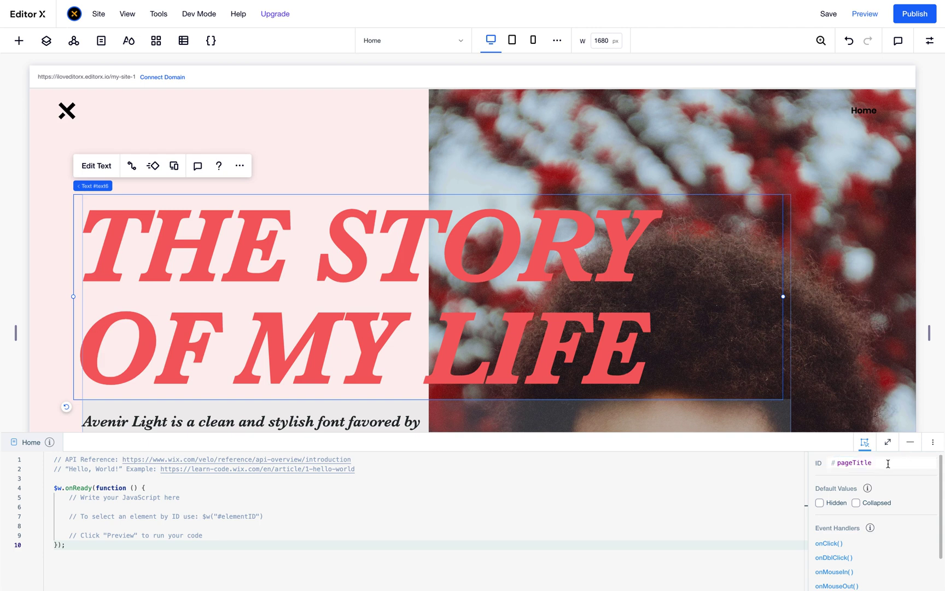
pyautogui.moveTo(205, 536); pyautogui.dragTo(61, 497)
# Replace the onReady comments with $w('#pageTitle').text using the autocomplete suggestion
pyautogui.press('Return')
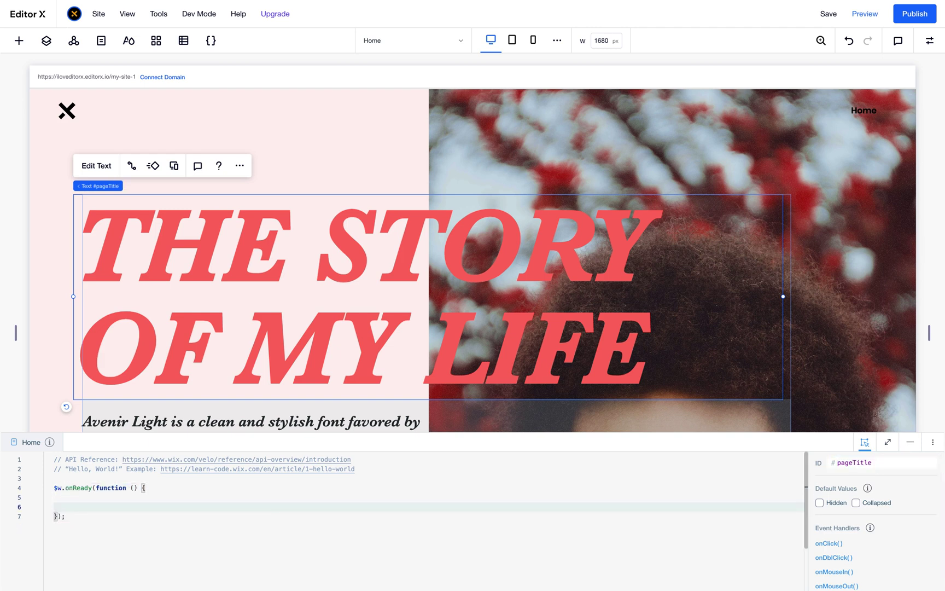
pyautogui.write("$w('#")
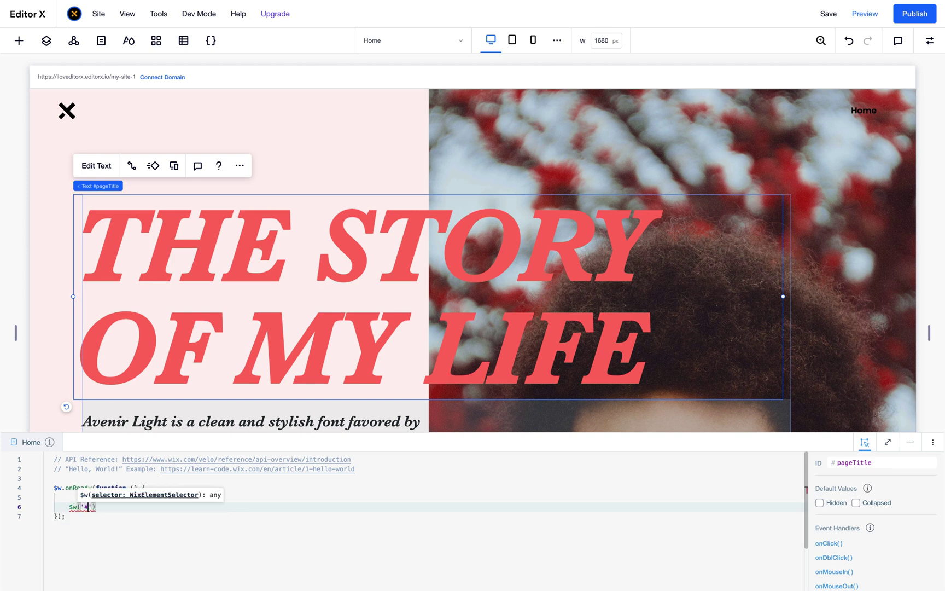
pyautogui.write("pageTitle')")
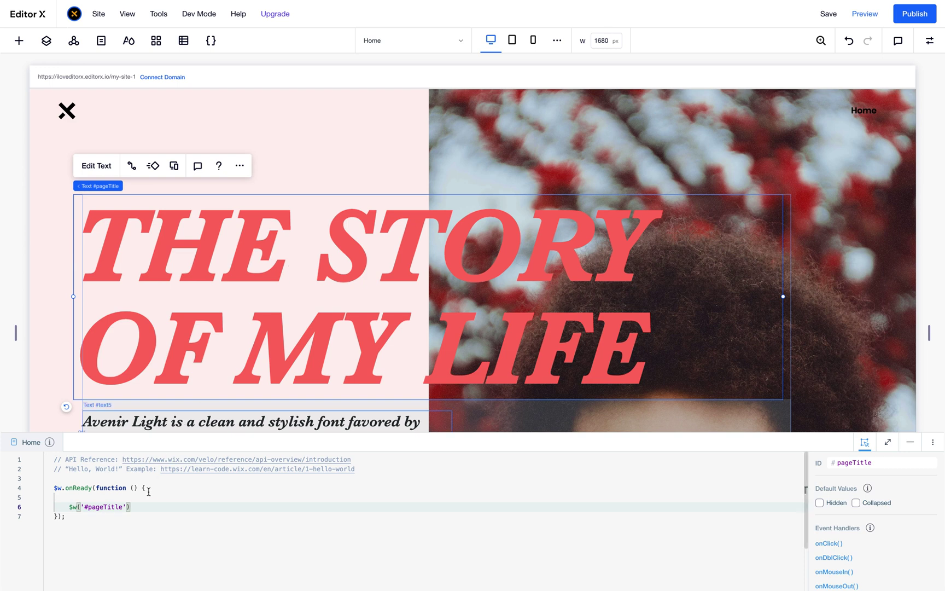
pyautogui.write('.t')
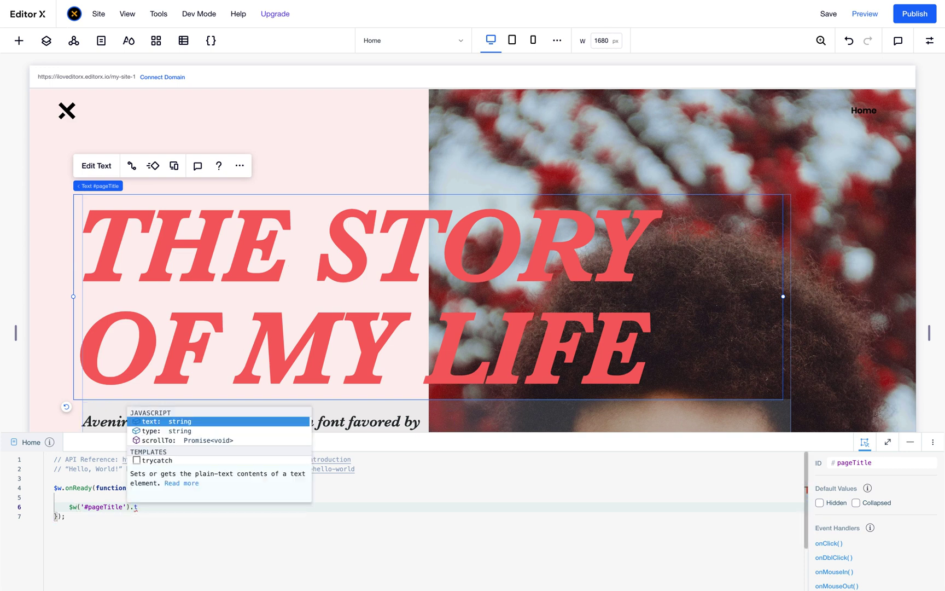
pyautogui.press('Return')
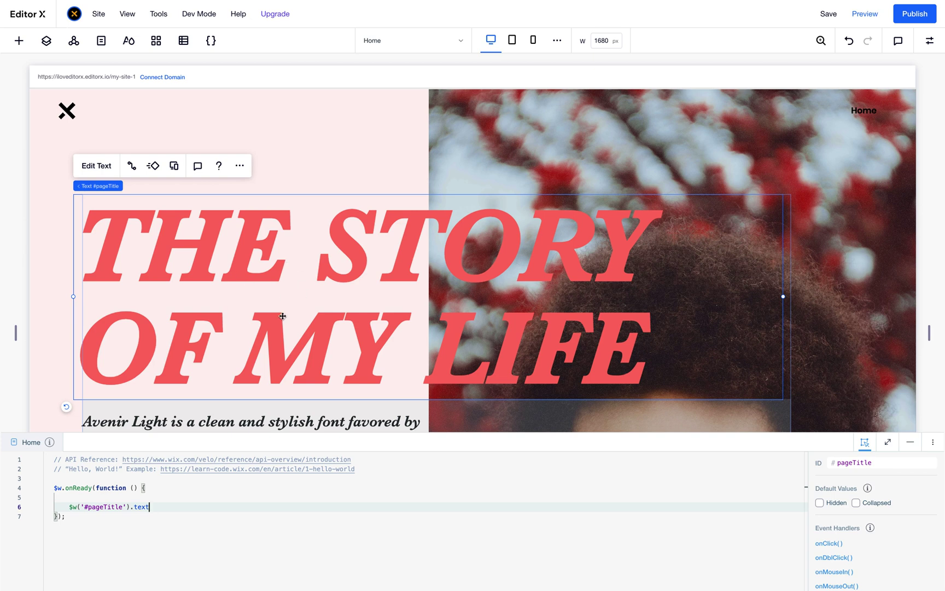
# Change the property to html so the line reads $w('#pageTitle').html =
pyautogui.click(154, 508)
pyautogui.hotkey('alt', 'shift', 'Left')
pyautogui.write('html')
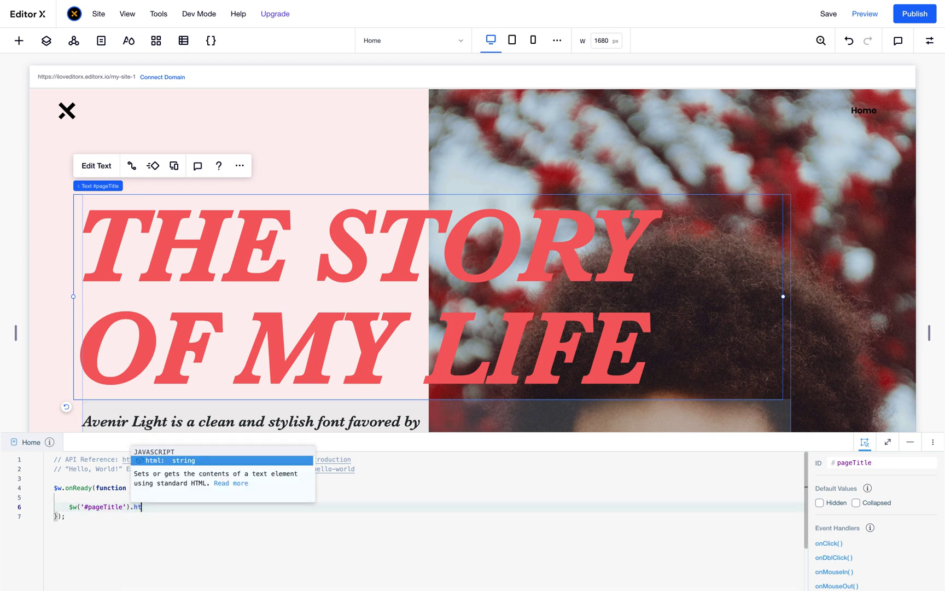
pyautogui.press('BackSpace')
pyautogui.press('BackSpace')
pyautogui.press('BackSpace')
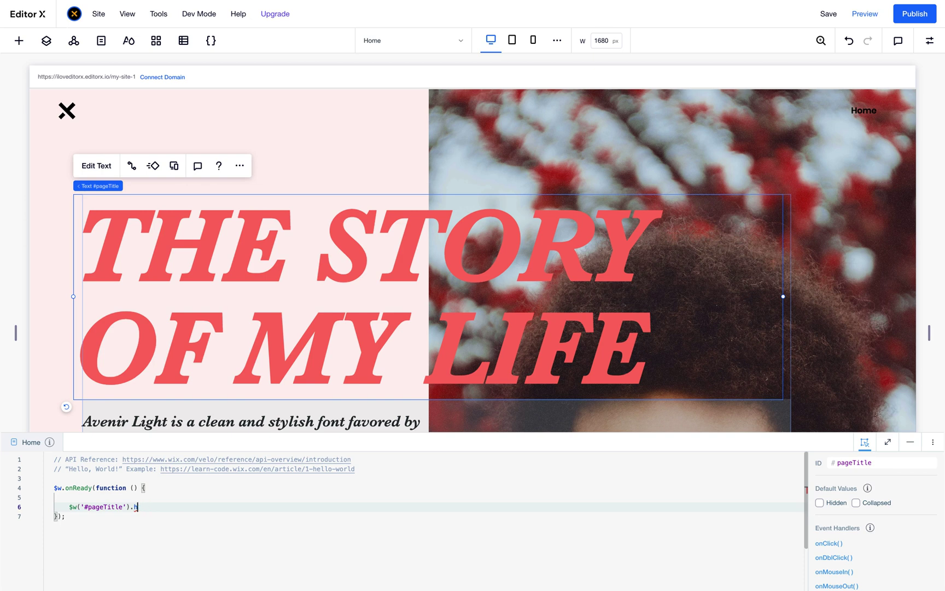
pyautogui.write('tml =')
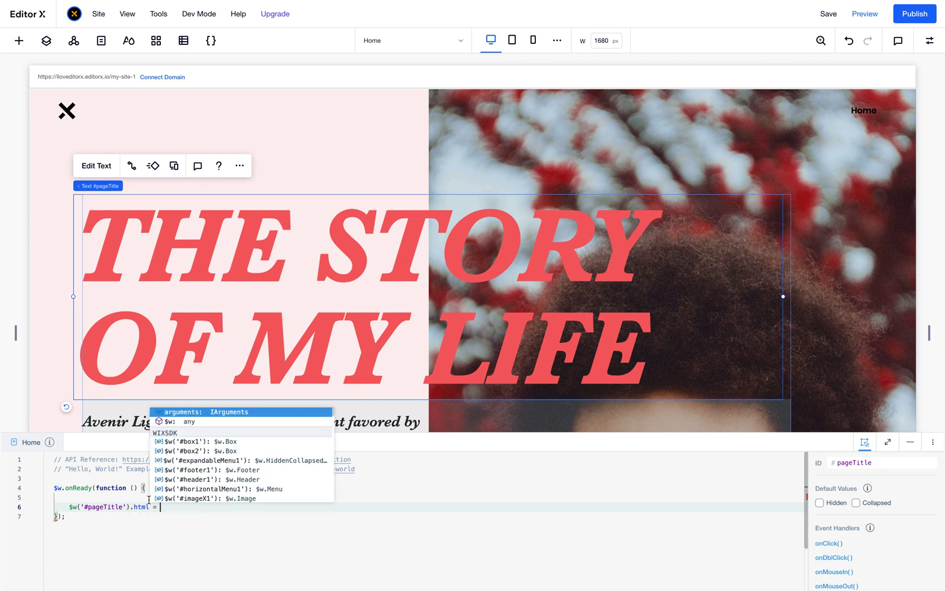
pyautogui.click(249, 531)
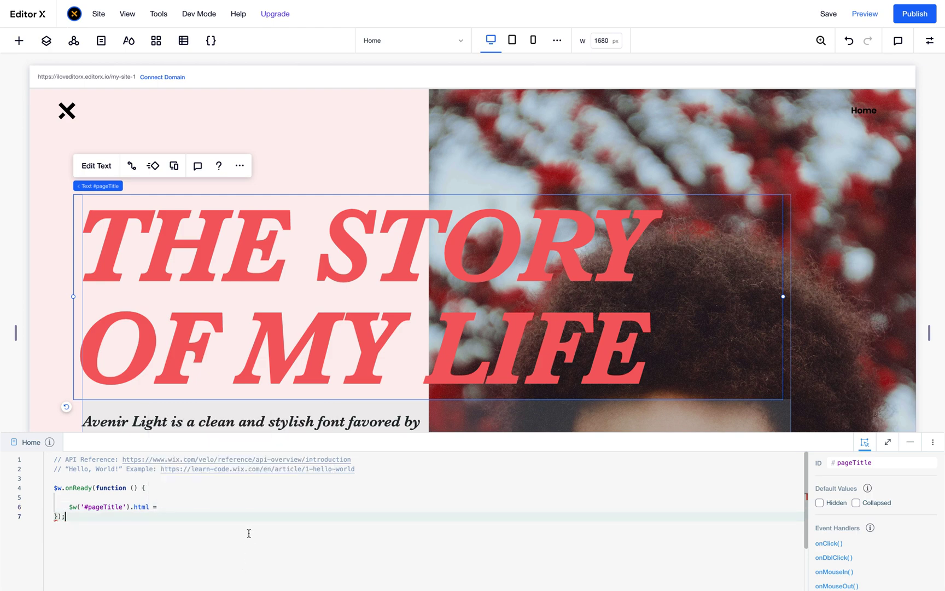
pyautogui.hotkey('ctrl', 'Left')
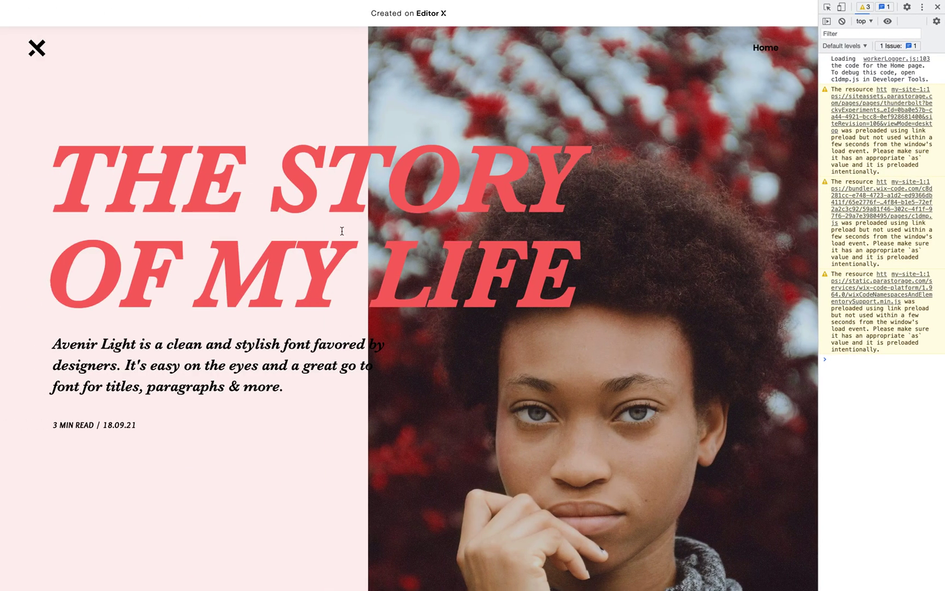
# Close Chrome's developer tools so the live 'THE STORY OF MY LIFE' page fills the window
pyautogui.hotkey('ctrl', 'Right')
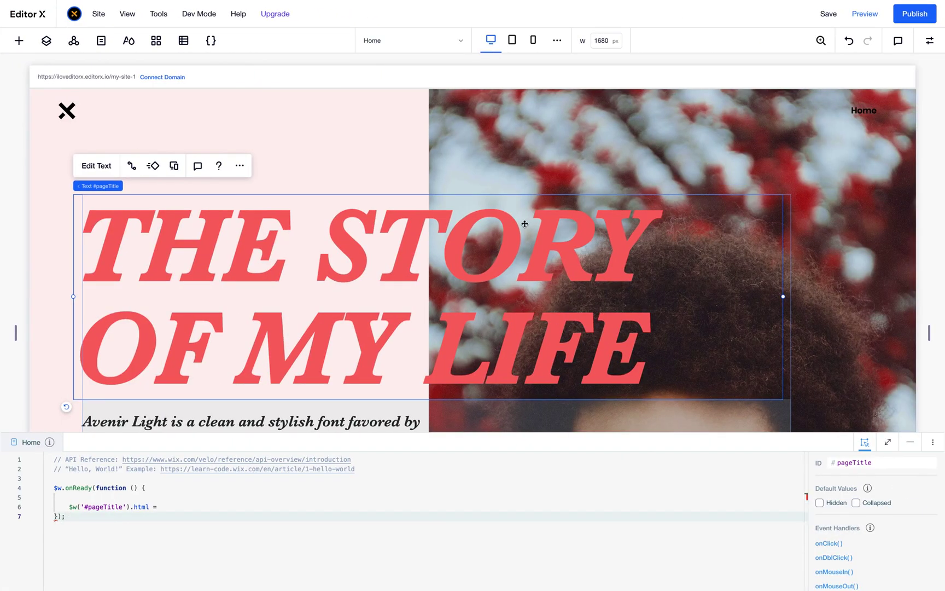
pyautogui.hotkey('ctrl', 'Left')
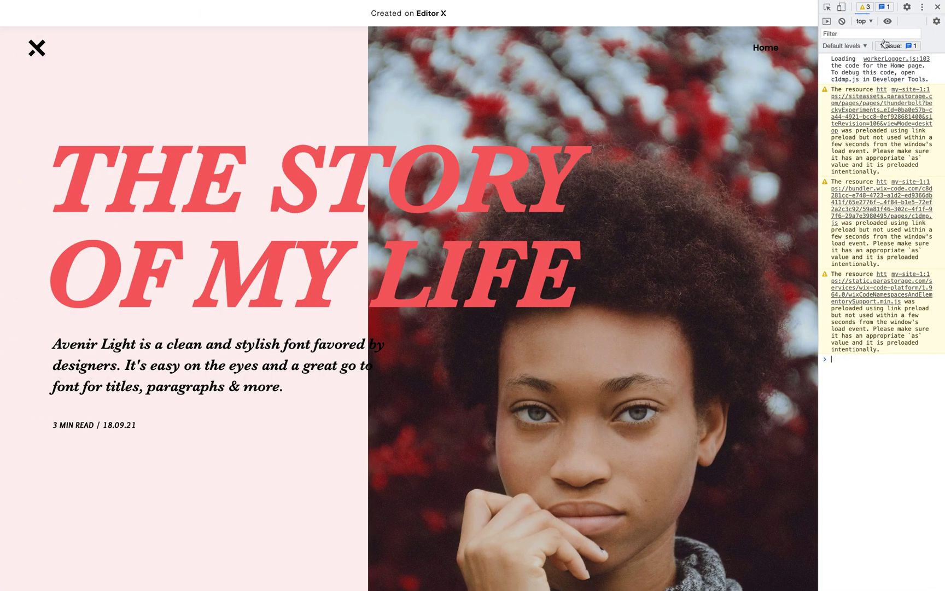
pyautogui.click(937, 6)
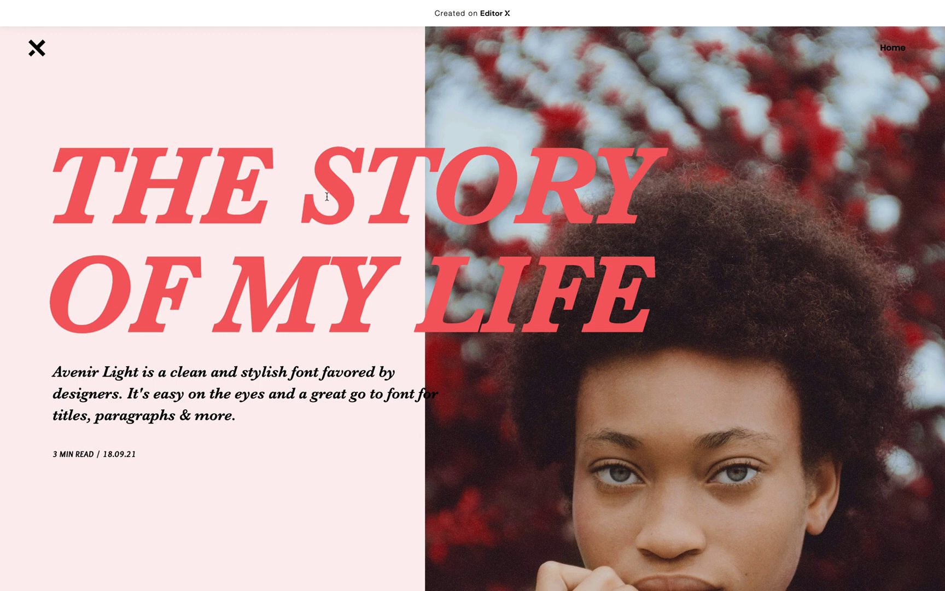
# Inspect the title word THE in DevTools and widen the panel
pyautogui.rightClick(225, 188)
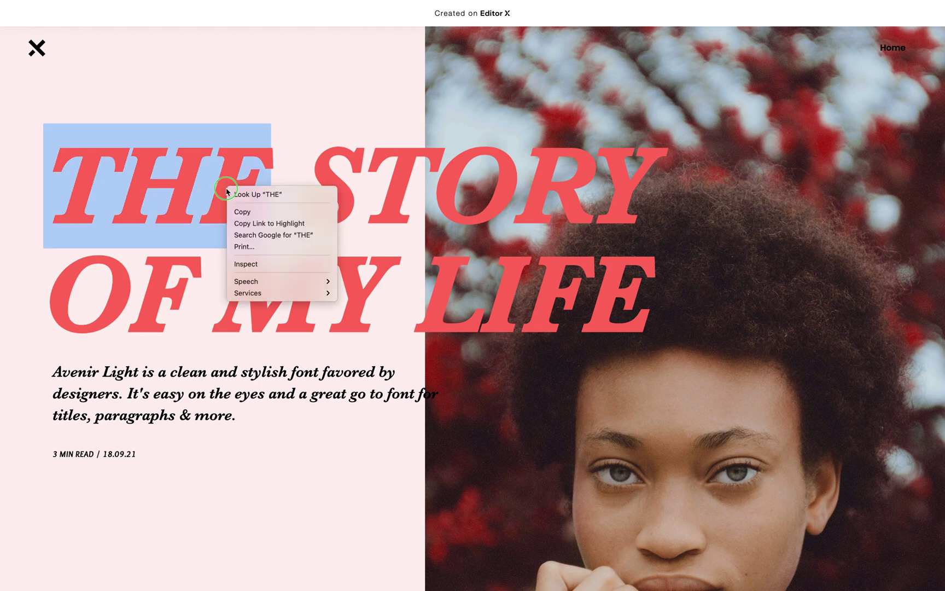
pyautogui.click(261, 266)
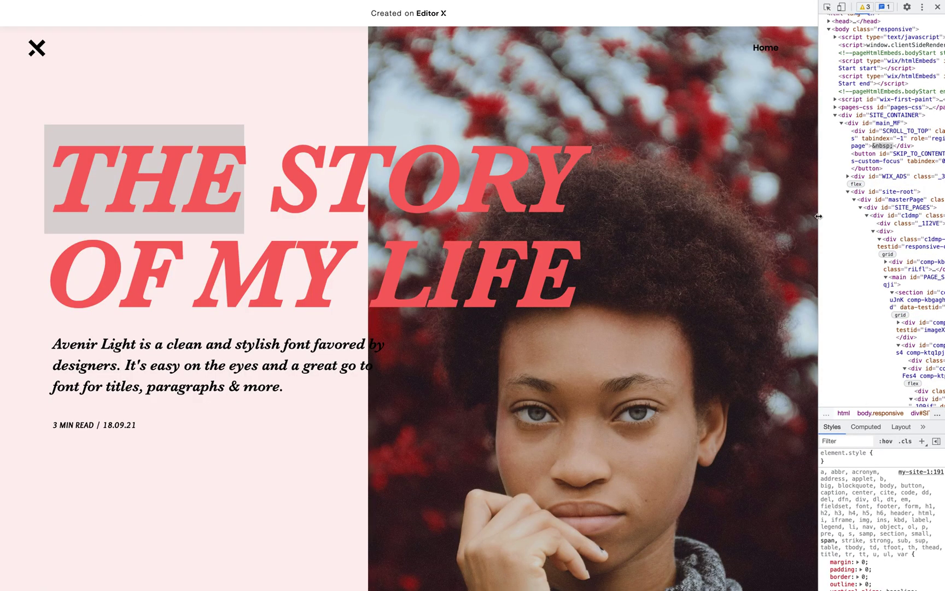
pyautogui.click(774, 222)
pyautogui.moveTo(774, 221); pyautogui.dragTo(747, 226)
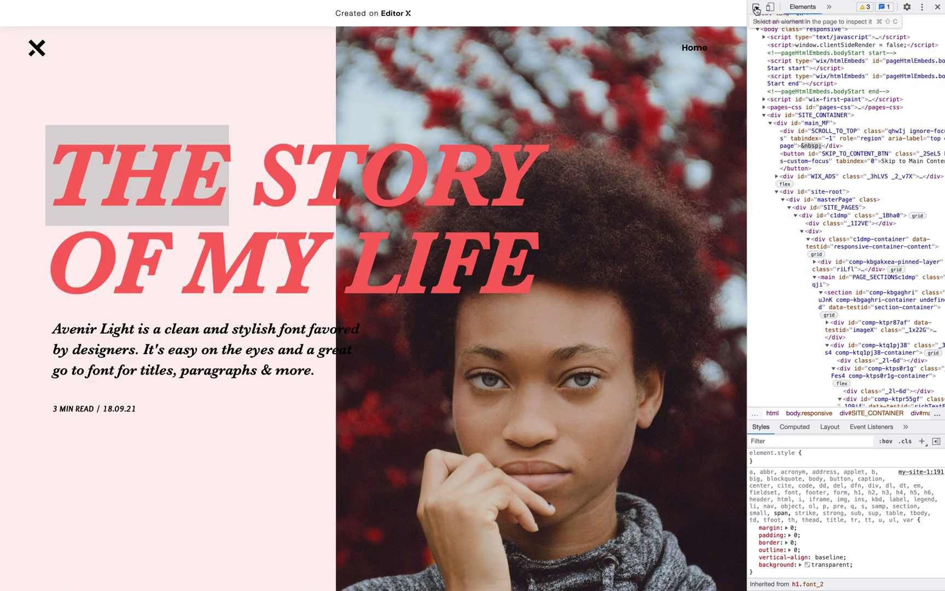
# Select the title's h1.font_2 node and copy its outerHTML
pyautogui.click(756, 7)
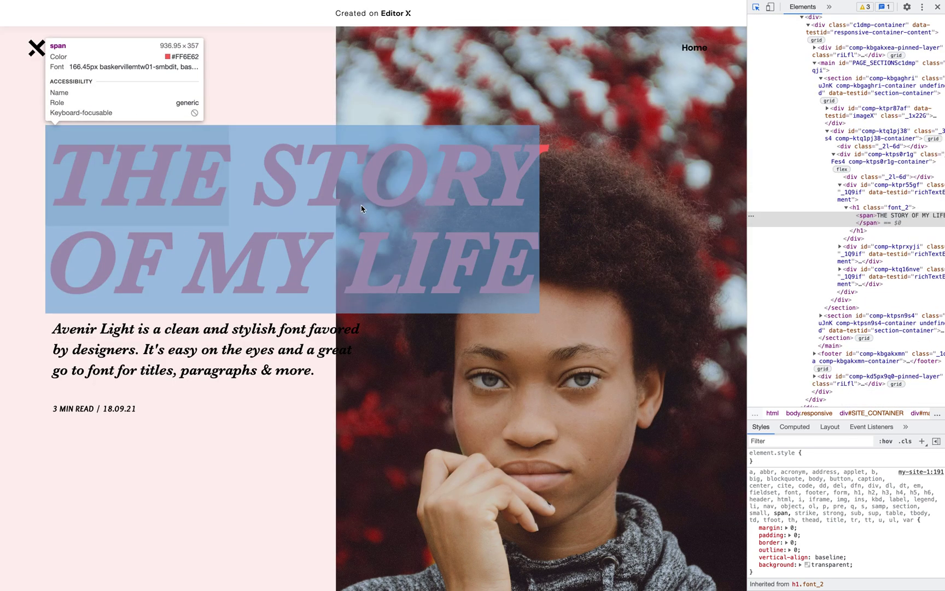
pyautogui.click(366, 208)
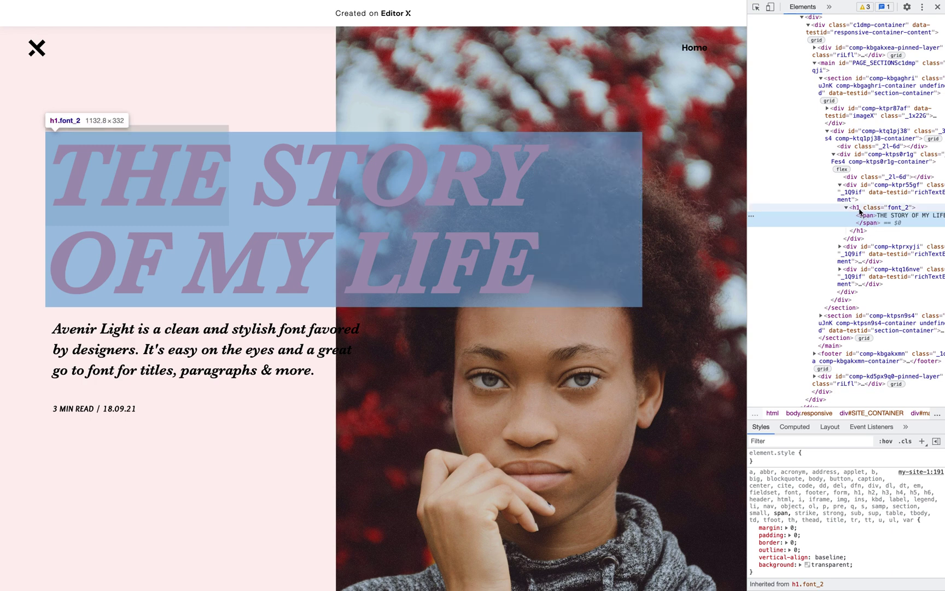
pyautogui.click(864, 208)
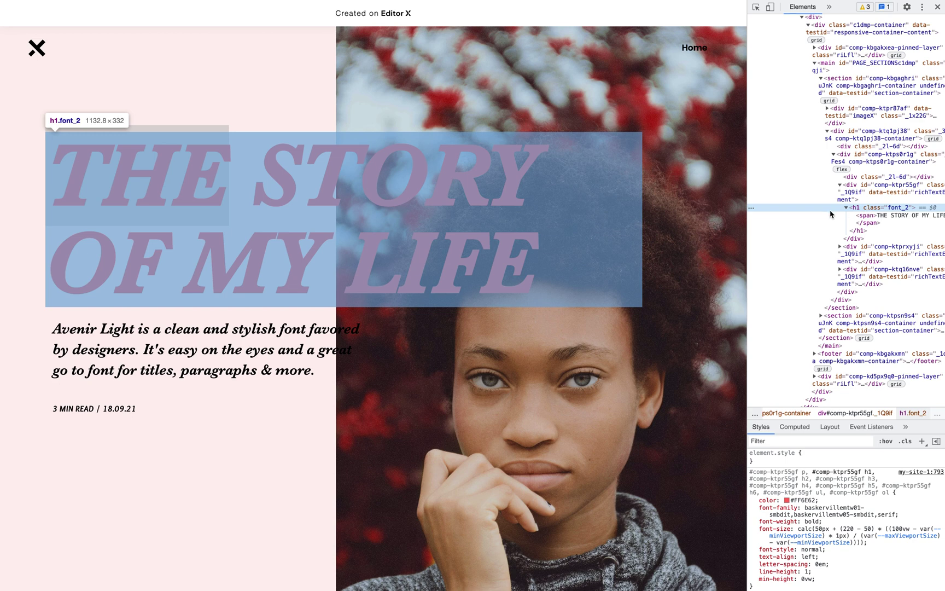
pyautogui.click(752, 210)
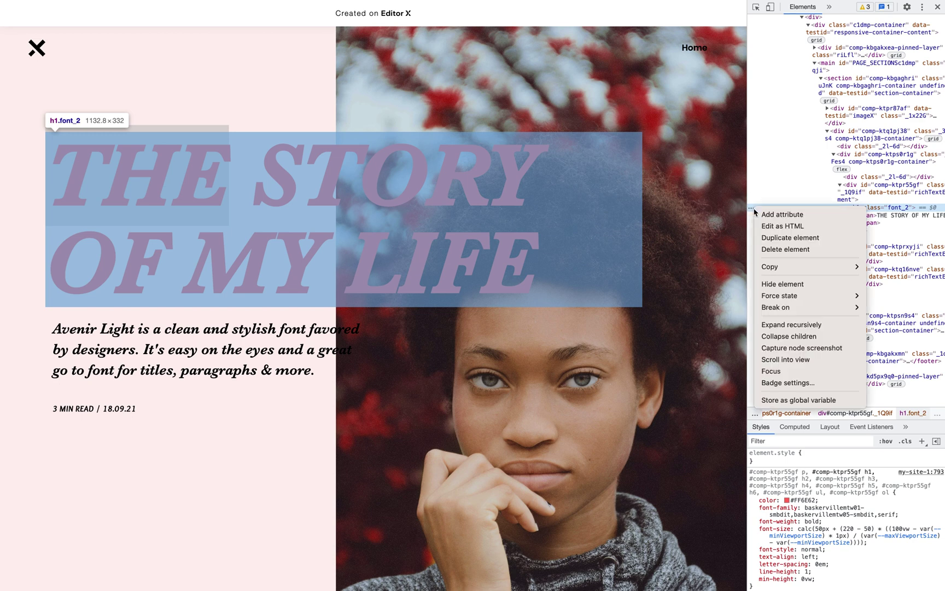
pyautogui.moveTo(812, 272)
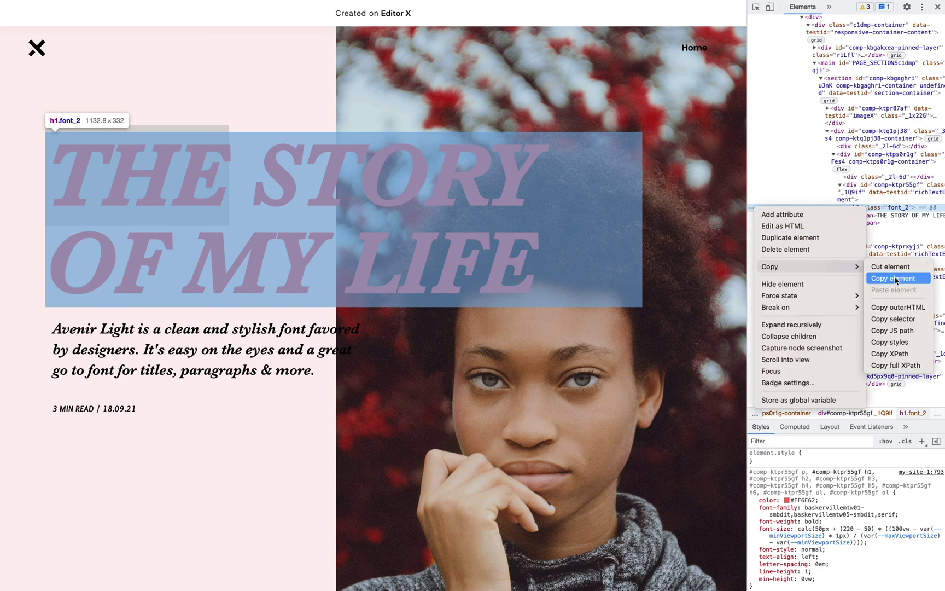
pyautogui.click(898, 308)
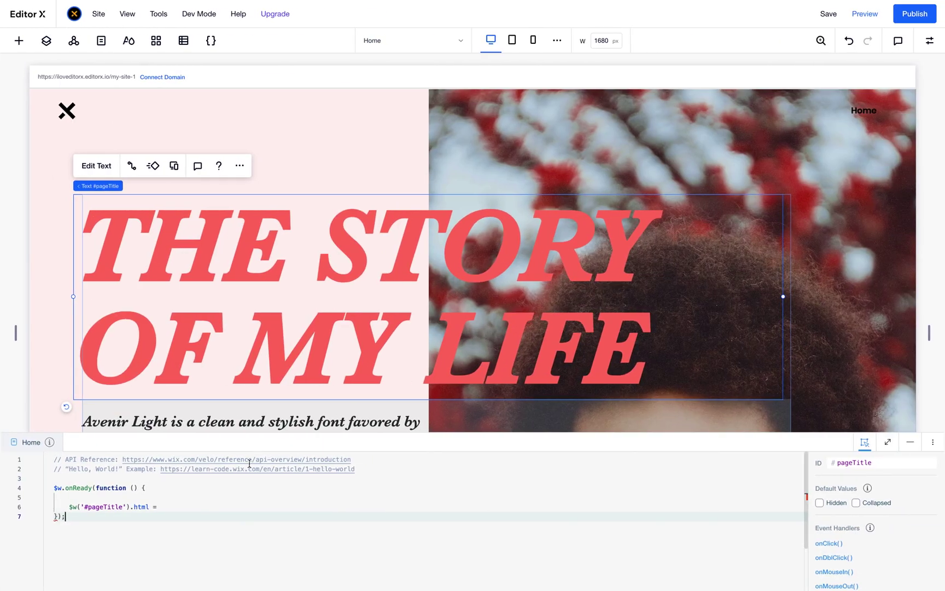
# Paste the copied h1 markup in backticks after $w('#pageTitle').html = and publish
pyautogui.click(184, 508)
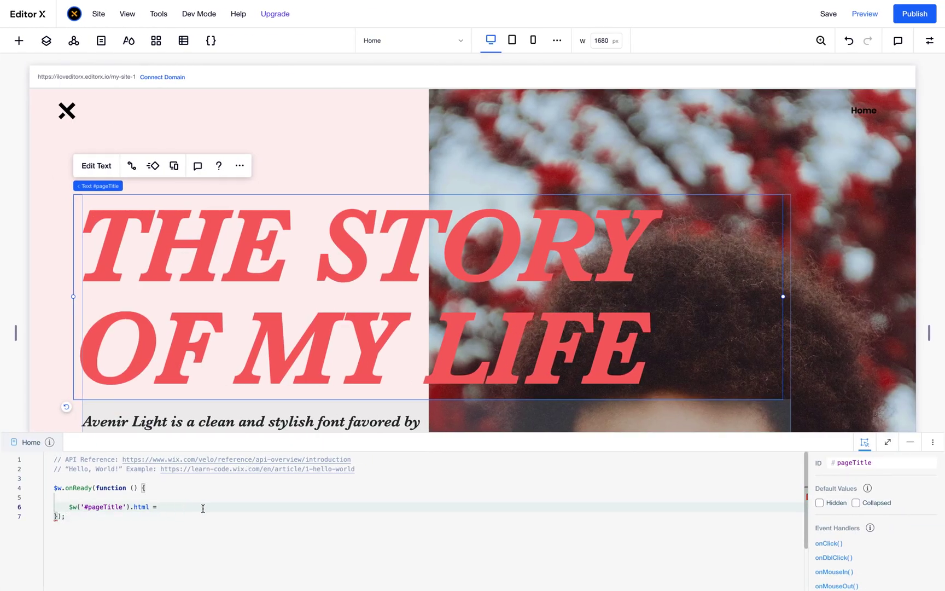
pyautogui.hotkey('ctrl', 'v')
pyautogui.hotkey('ctrl', 'z')
pyautogui.hotkey('ctrl', 'v')
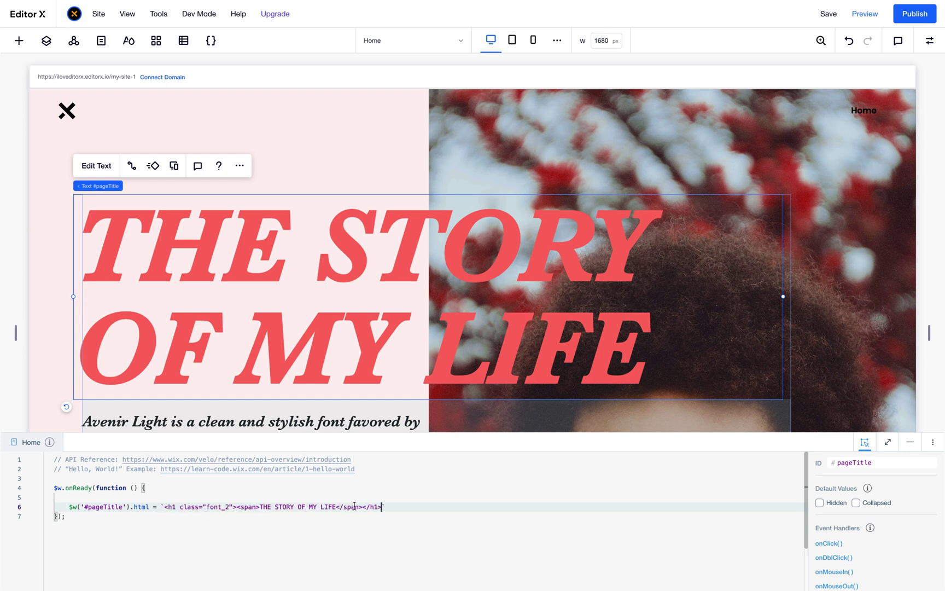
pyautogui.click(397, 510)
pyautogui.click(916, 14)
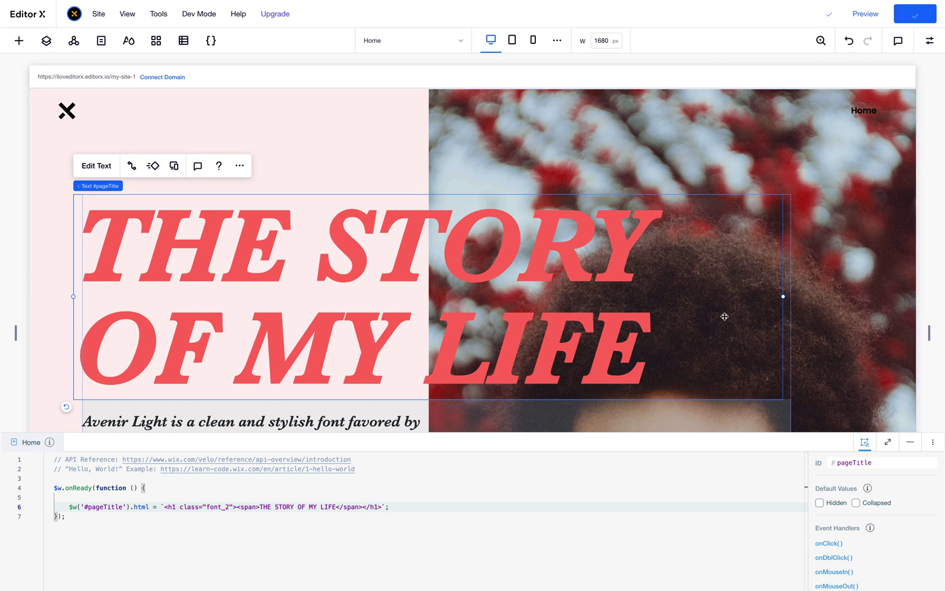
# Reload the published site and pick the title's span with the element picker
pyautogui.hotkey('ctrl', 'Left')
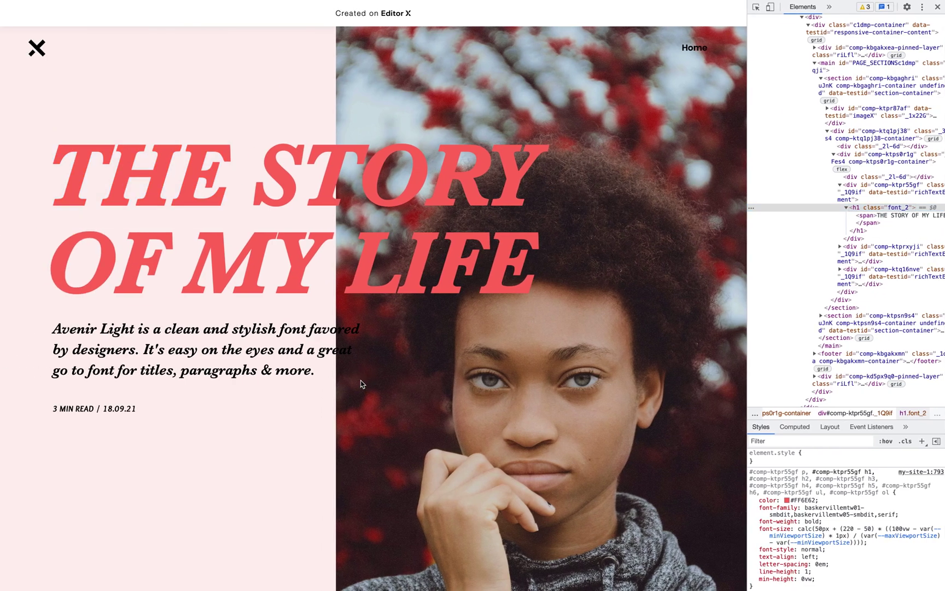
pyautogui.press('super+r')
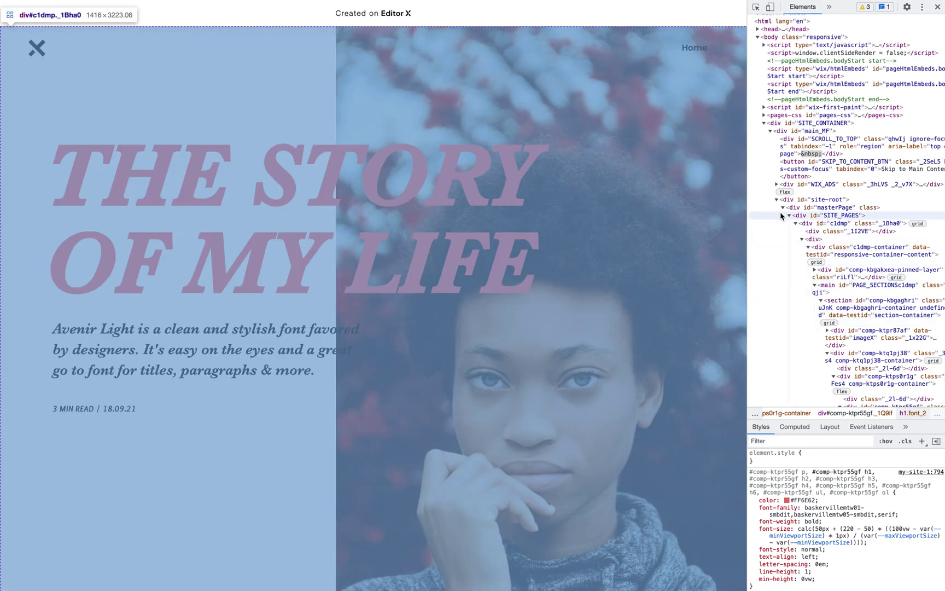
pyautogui.click(756, 7)
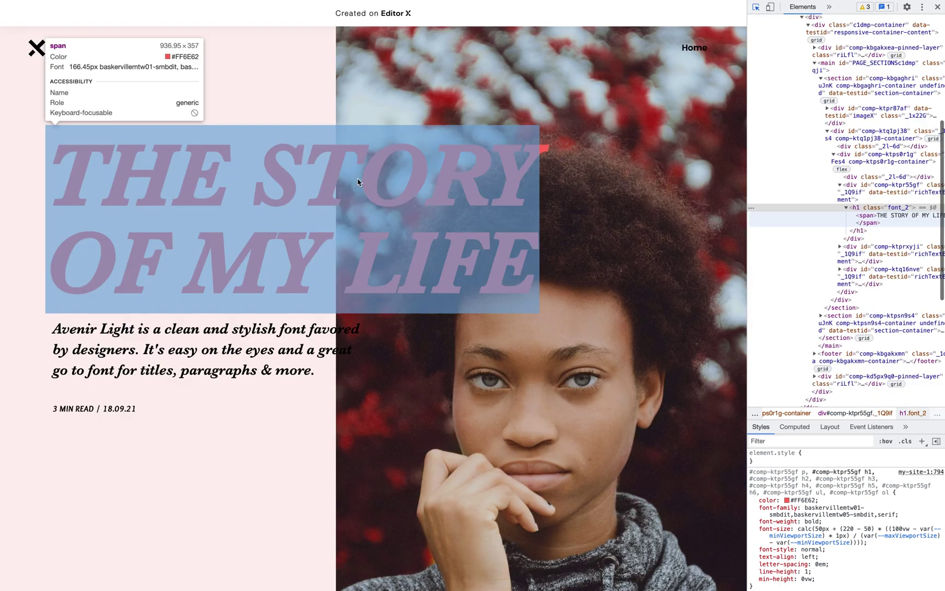
pyautogui.click(358, 182)
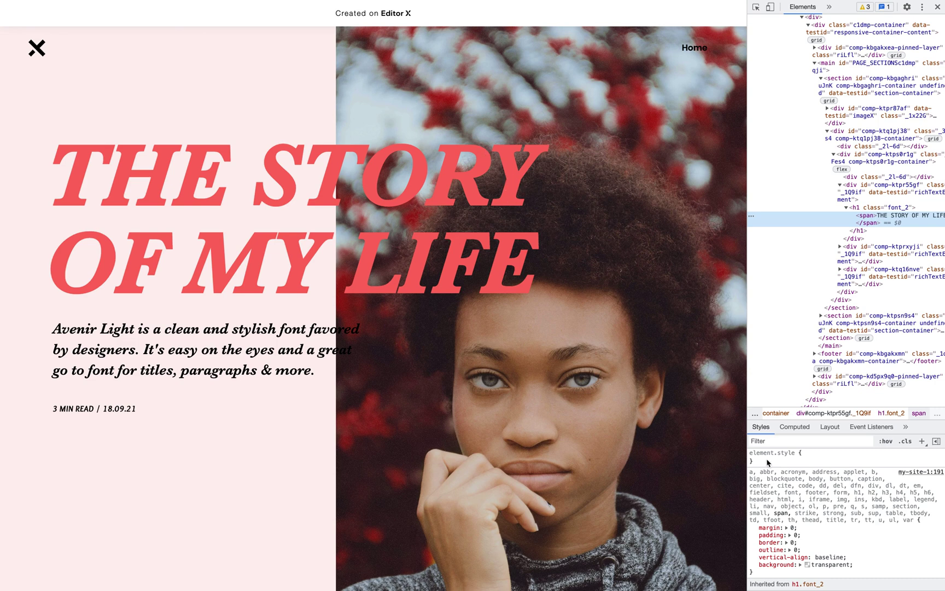
# Add an inline text-shadow: 1px 1px 1px black to the span's element.style
pyautogui.click(803, 466)
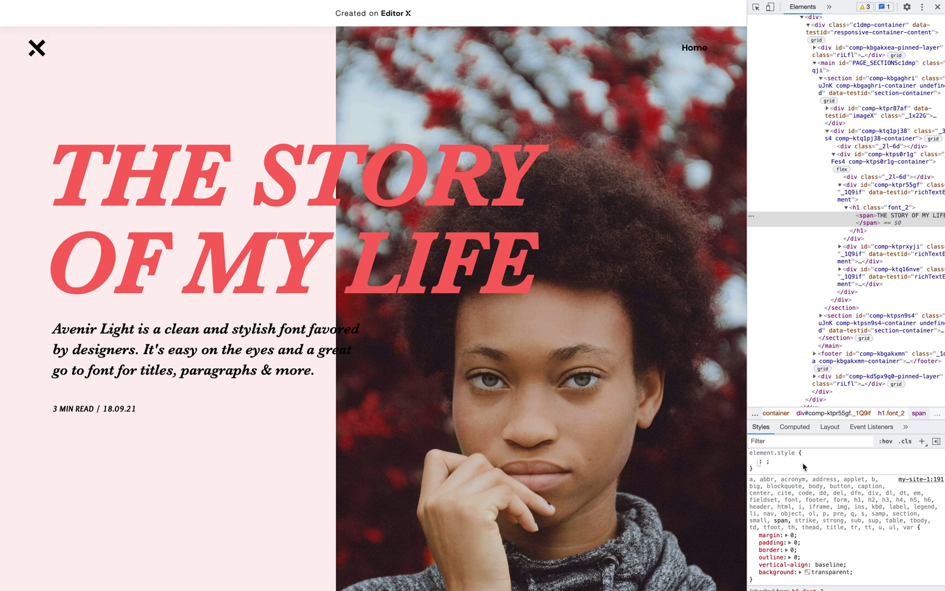
pyautogui.write('texts')
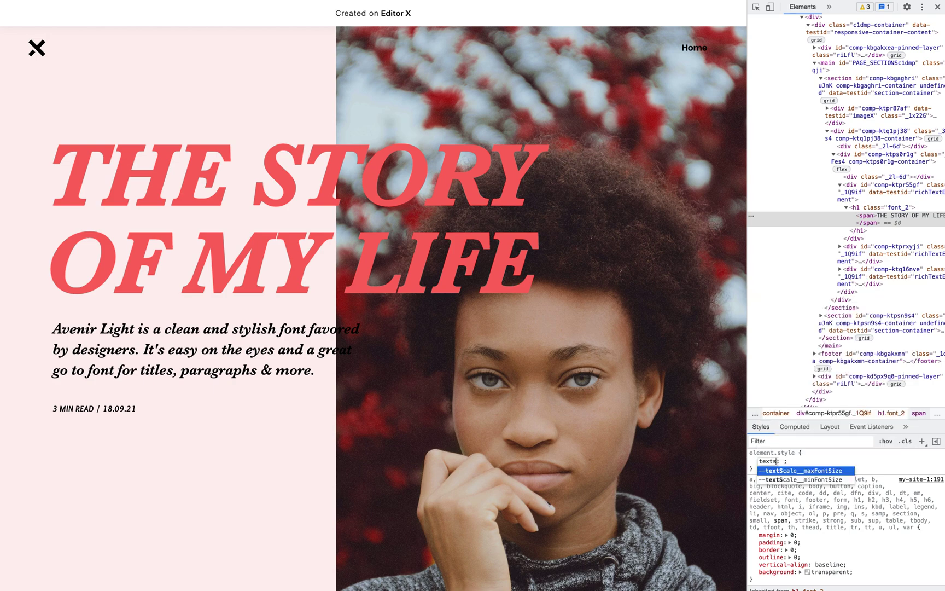
pyautogui.press('BackSpace')
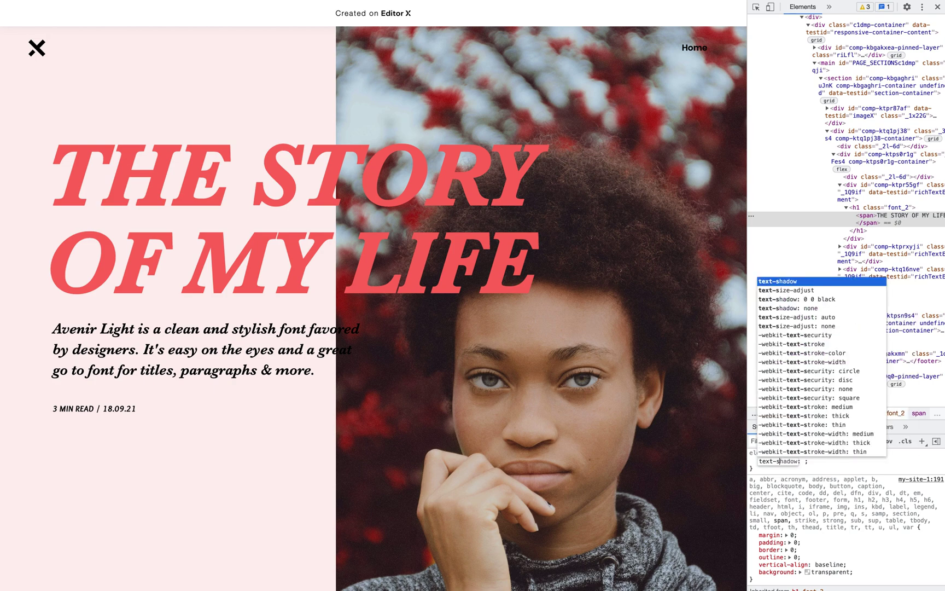
pyautogui.write('-shadow')
pyautogui.press('Tab')
pyautogui.write('1px')
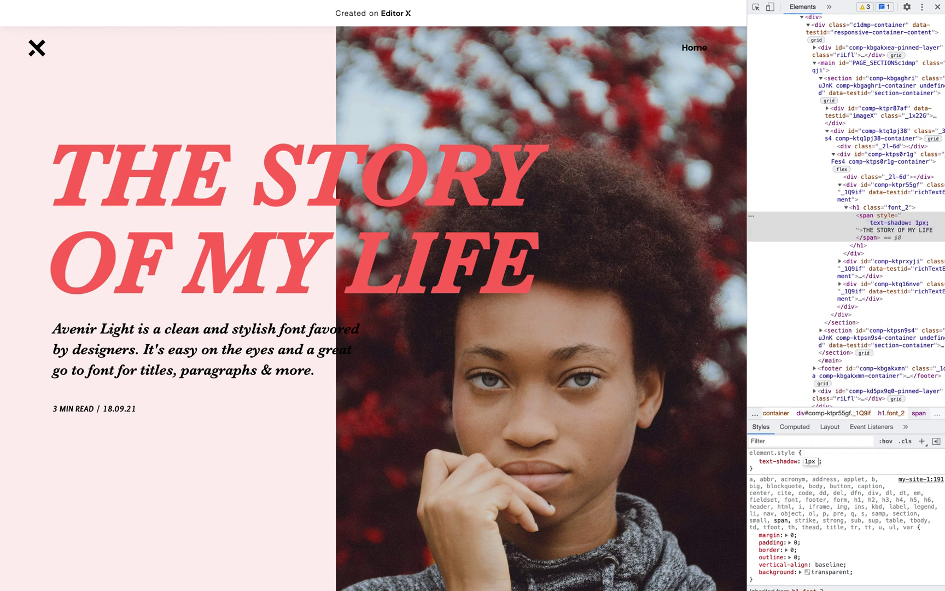
pyautogui.write(' 1px')
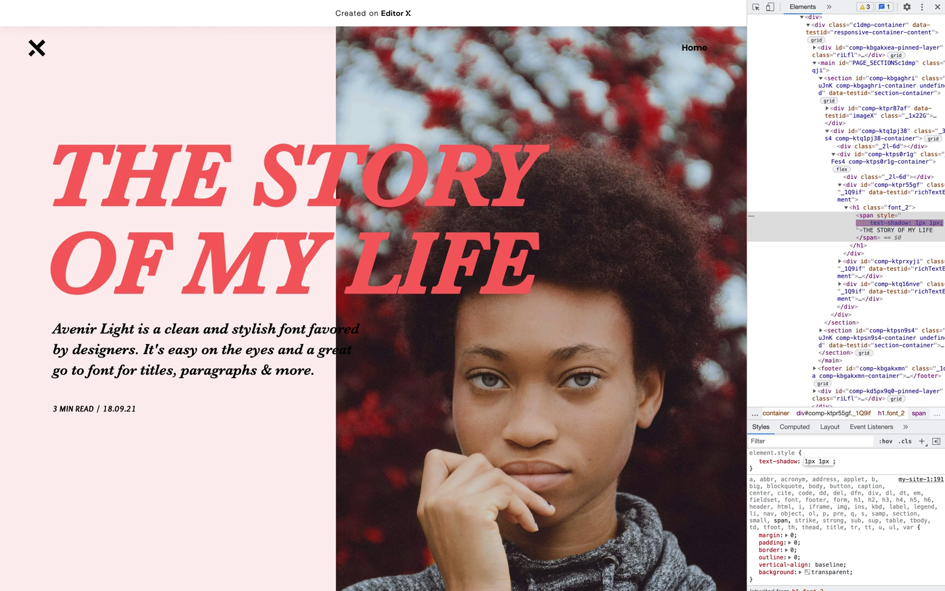
pyautogui.write(' 1px')
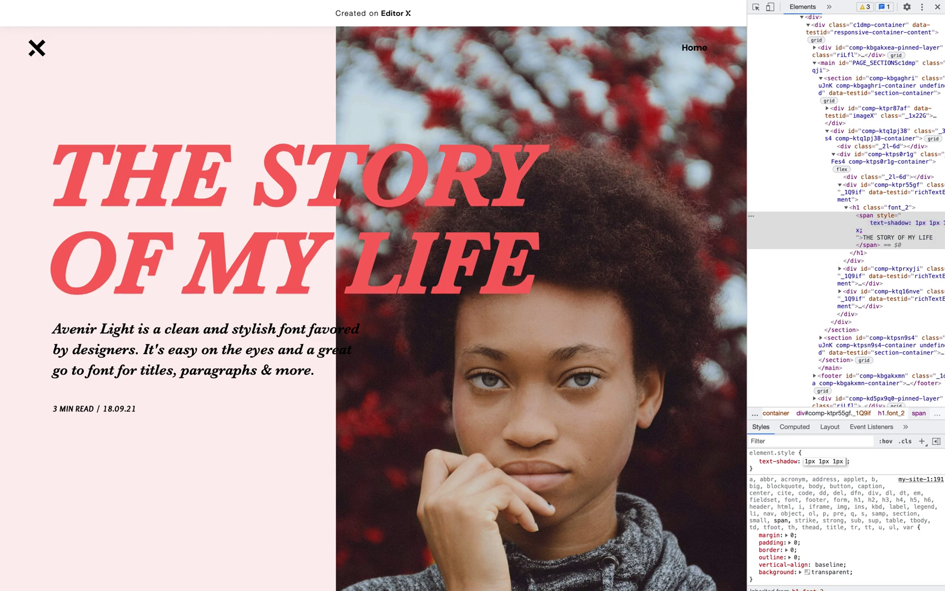
pyautogui.write(' black')
pyautogui.press('Return')
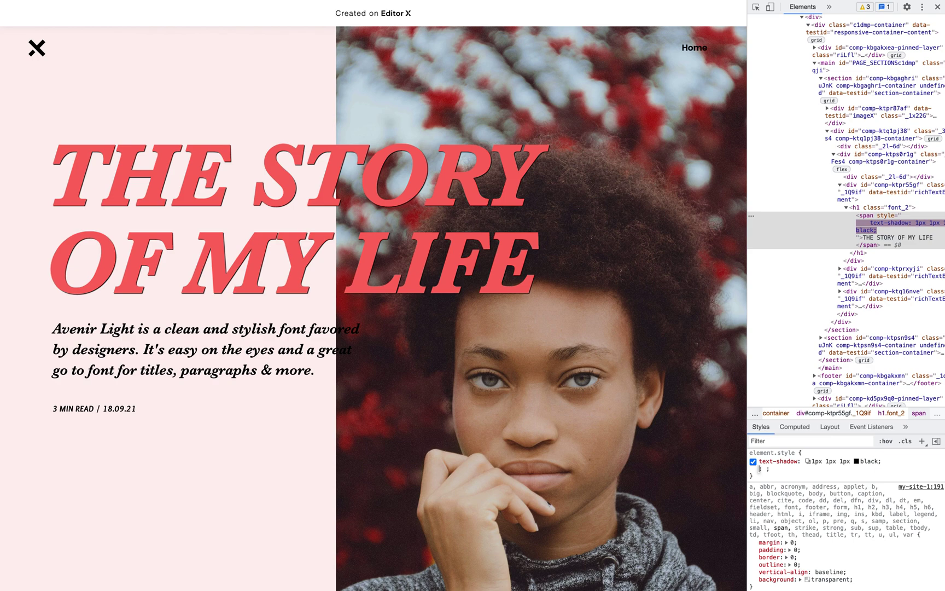
# Edit the span's inline text-shadow value to 10px 10px 10px black
pyautogui.click(811, 463)
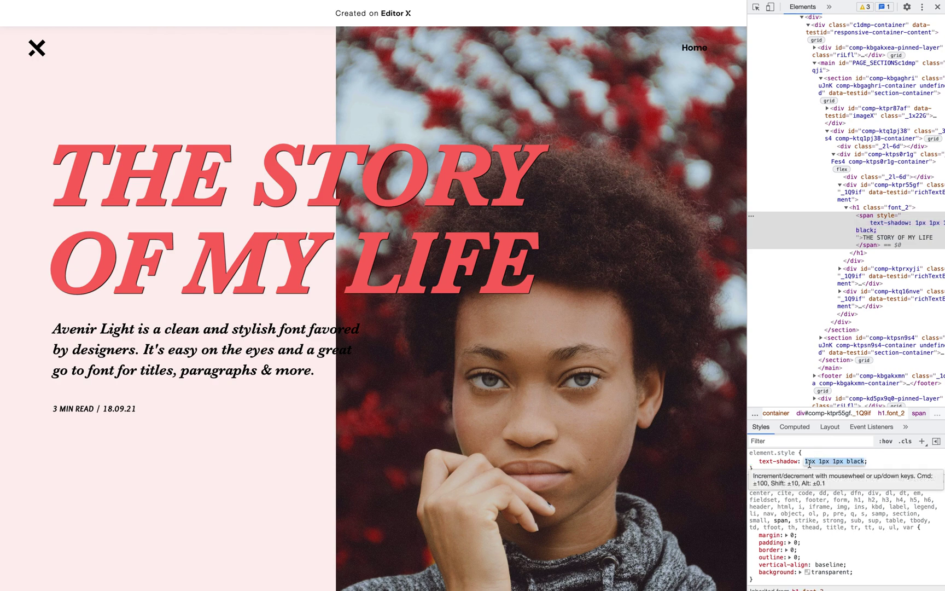
pyautogui.click(808, 463)
pyautogui.write('0px 1')
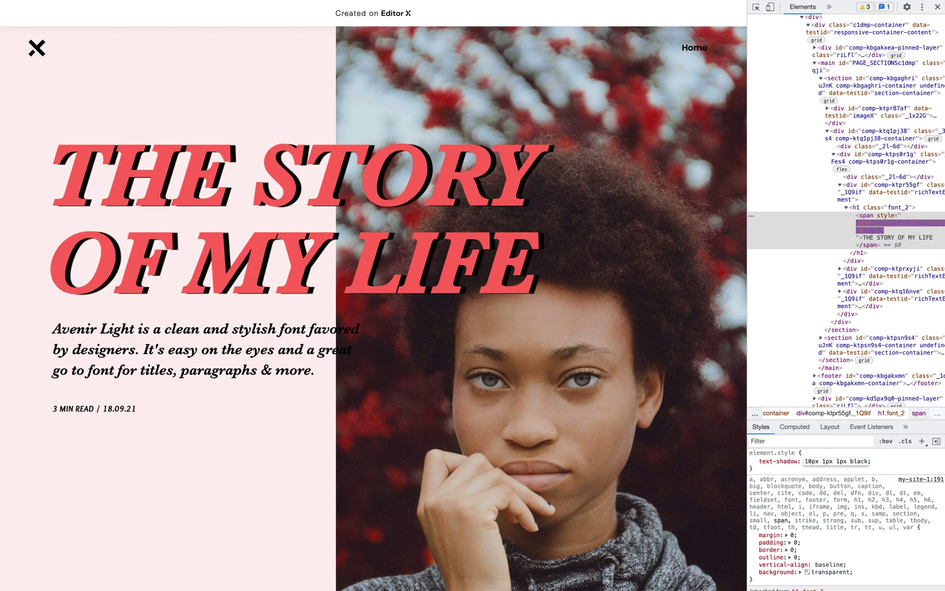
pyautogui.write('0')
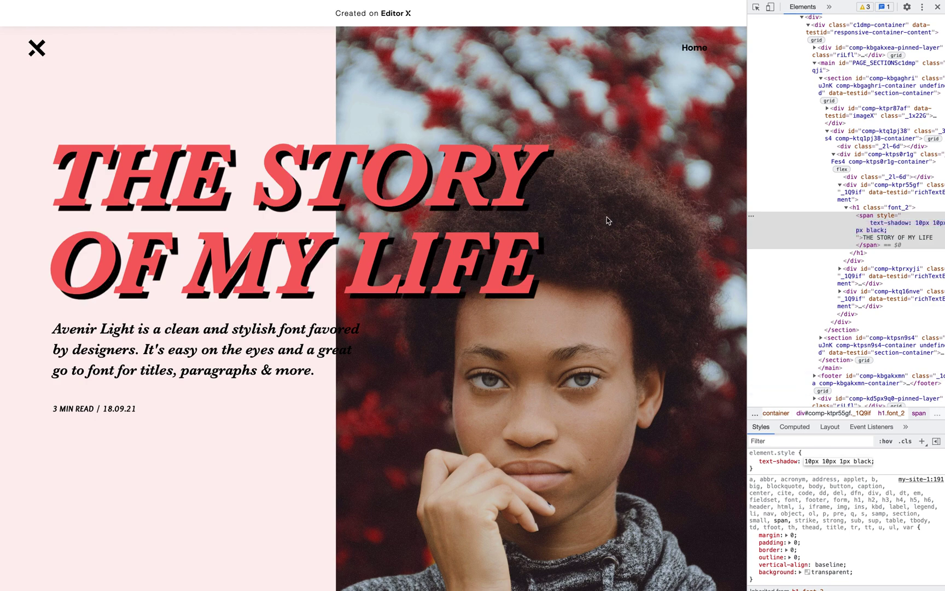
pyautogui.scroll(10, 524, 227)
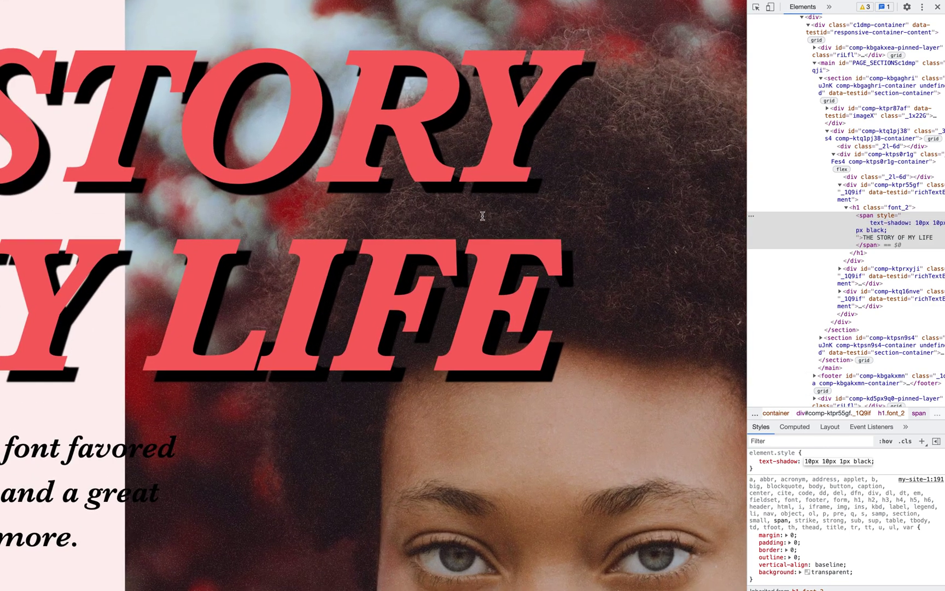
pyautogui.click(847, 462)
pyautogui.write('0')
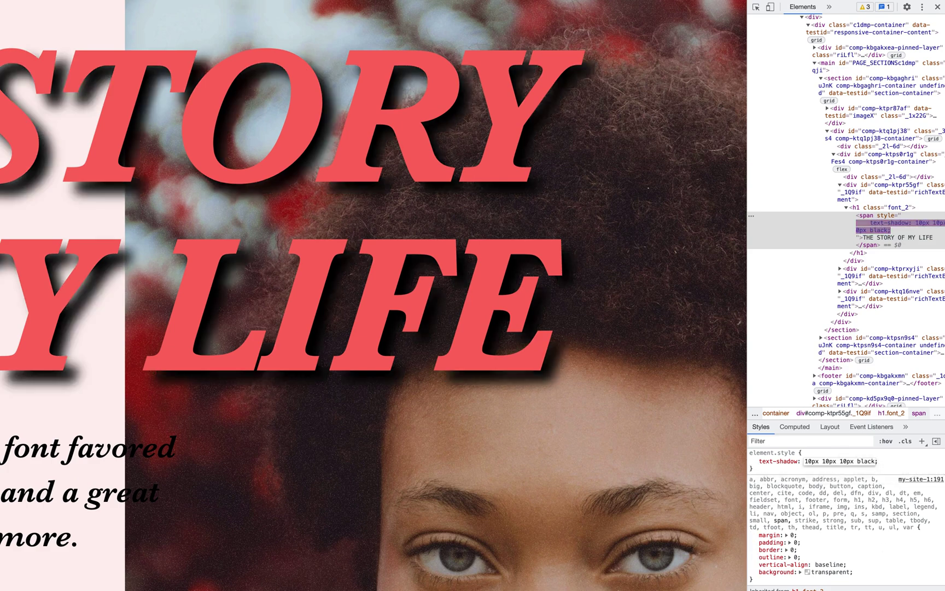
pyautogui.scroll(-10, 600, 416)
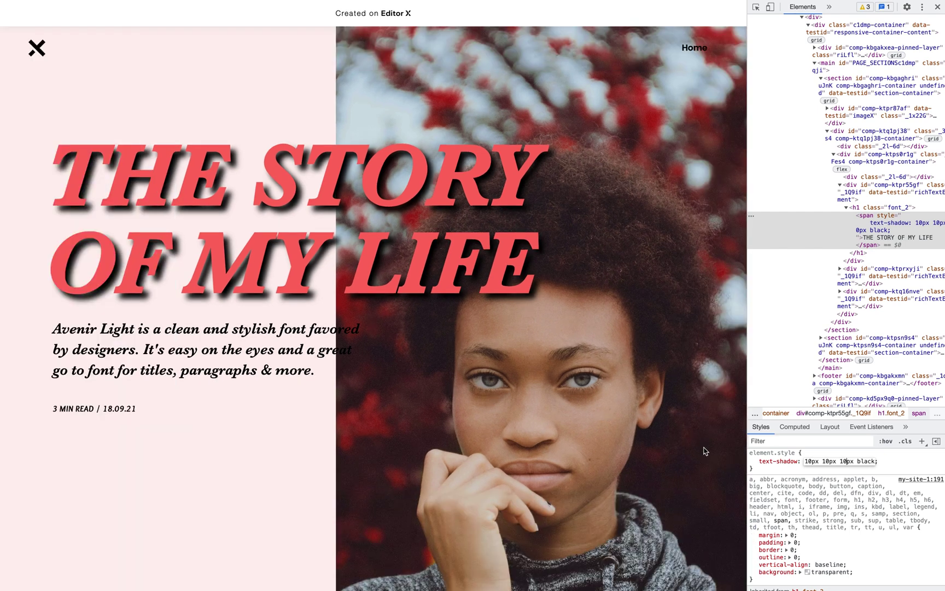
# Lower the title shadow colour's alpha so it becomes translucent #00000052
pyautogui.click(865, 468)
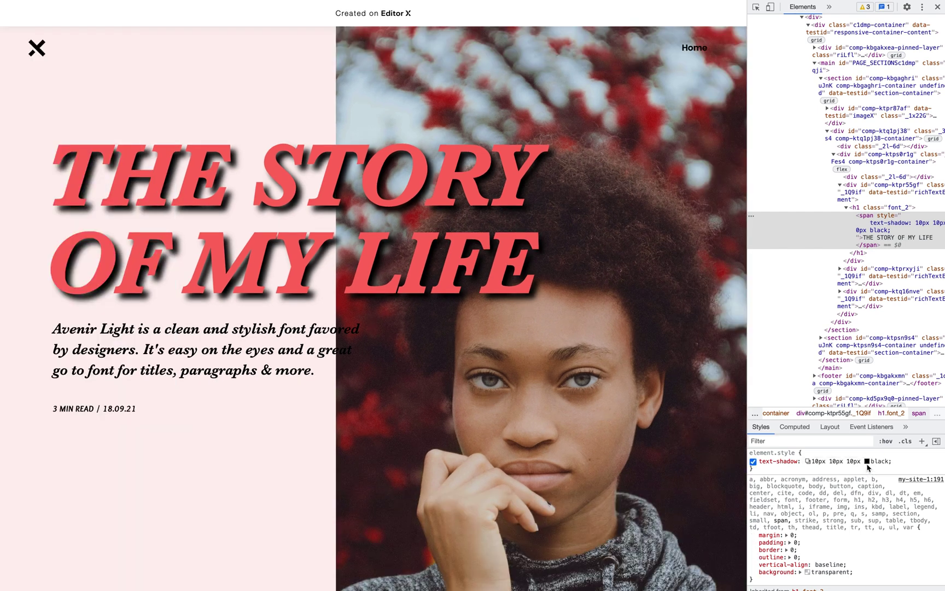
pyautogui.click(866, 461)
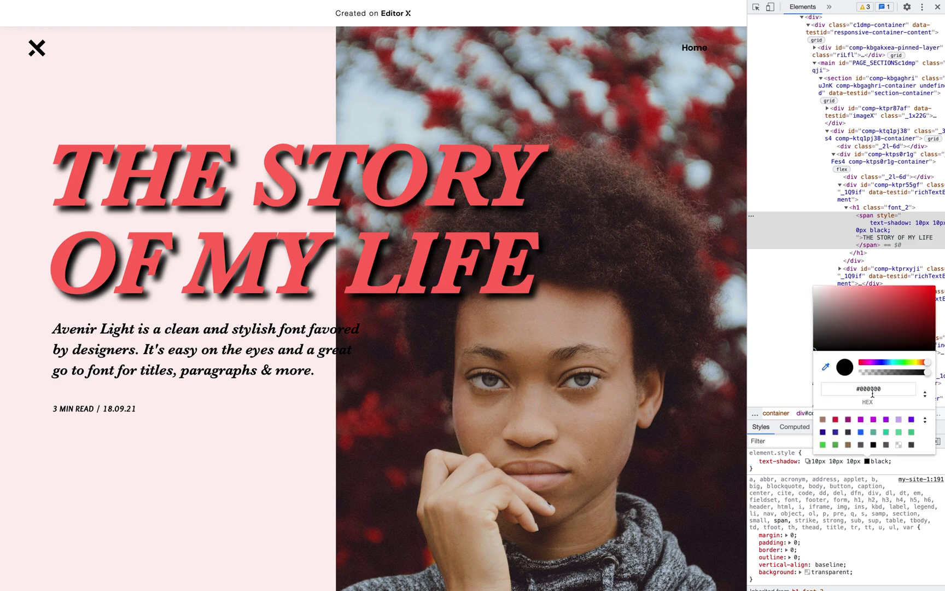
pyautogui.click(881, 373)
pyautogui.moveTo(881, 375)
pyautogui.mouseDown()
pyautogui.moveTo(848, 375)
pyautogui.moveTo(894, 377)
pyautogui.moveTo(880, 378)
pyautogui.mouseUp()
pyautogui.click(842, 462)
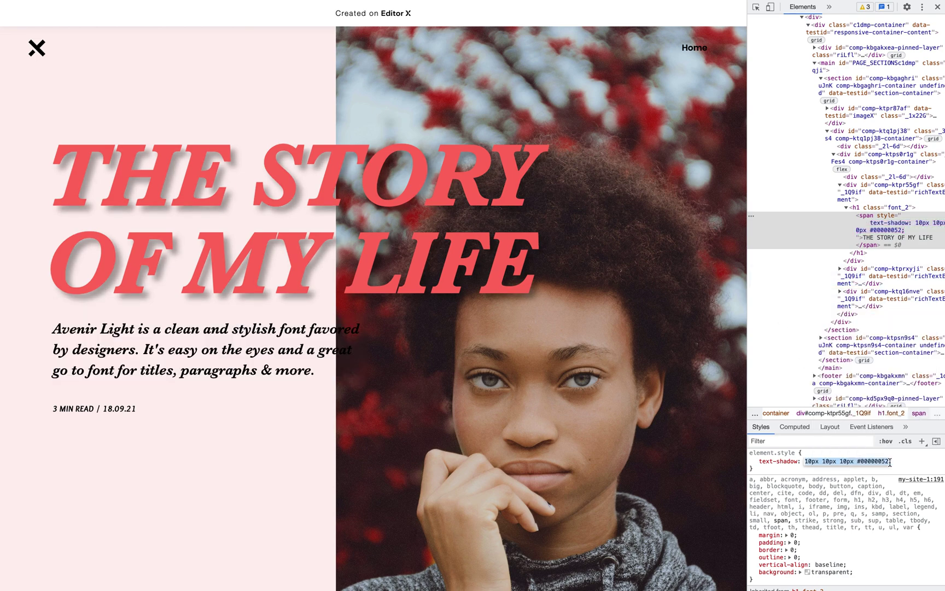
pyautogui.click(905, 470)
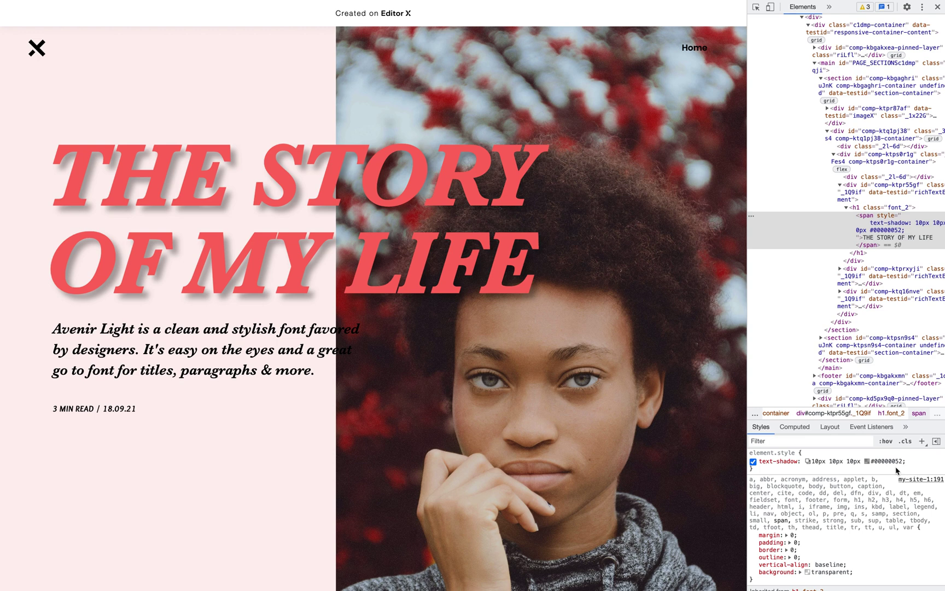
# Select the full text-shadow declaration in the Styles pane
pyautogui.click(871, 462)
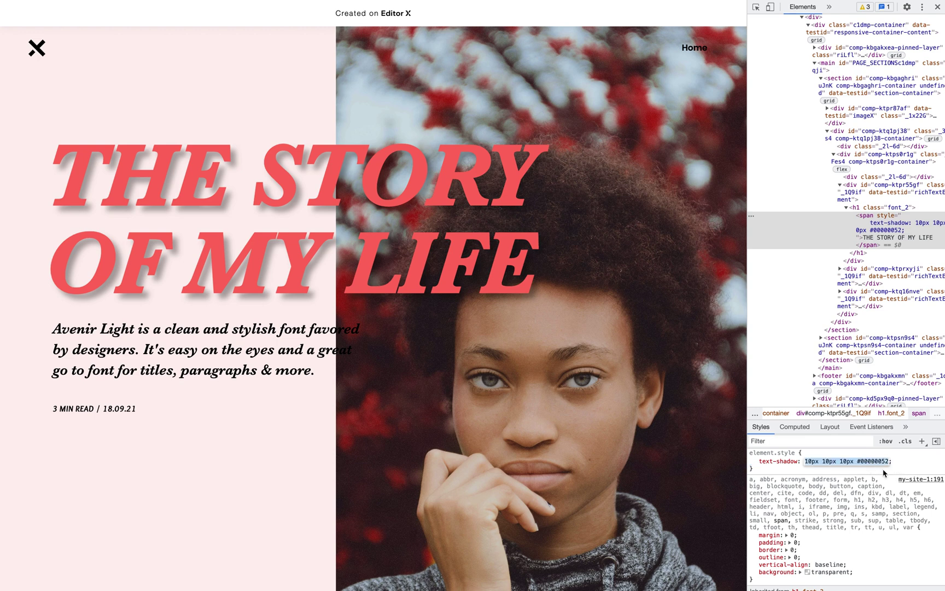
pyautogui.click(884, 472)
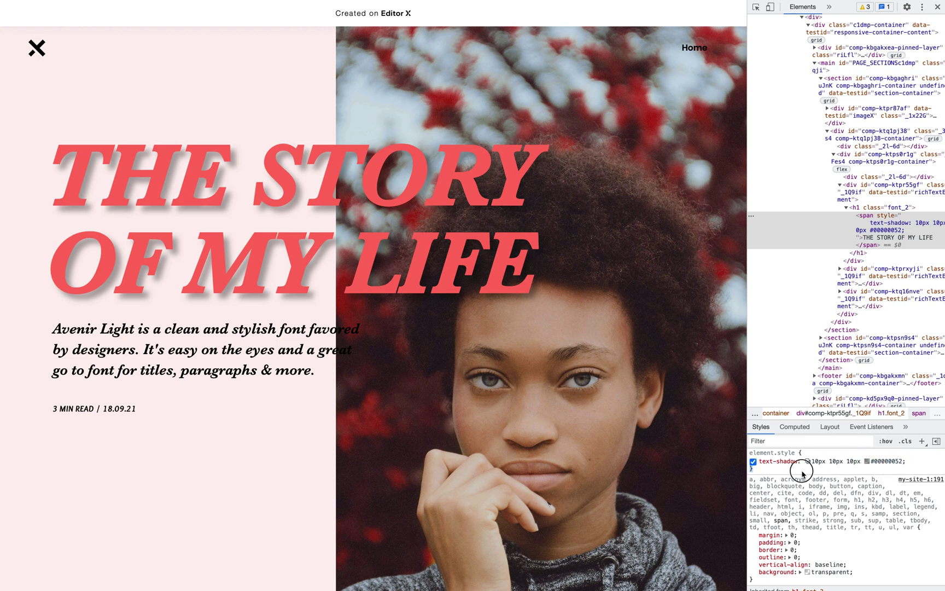
pyautogui.moveTo(803, 474); pyautogui.dragTo(759, 461)
pyautogui.hotkey('ctrl', 'c')
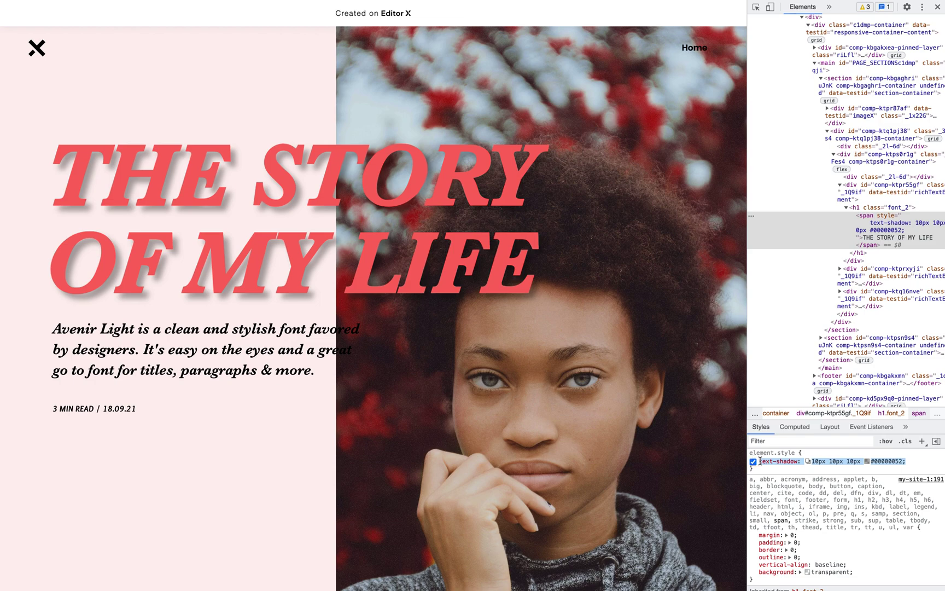
# Copy the text-shadow declaration, return to Editor X and dismiss the site-published message
pyautogui.hotkey('ctrl', 'Left')
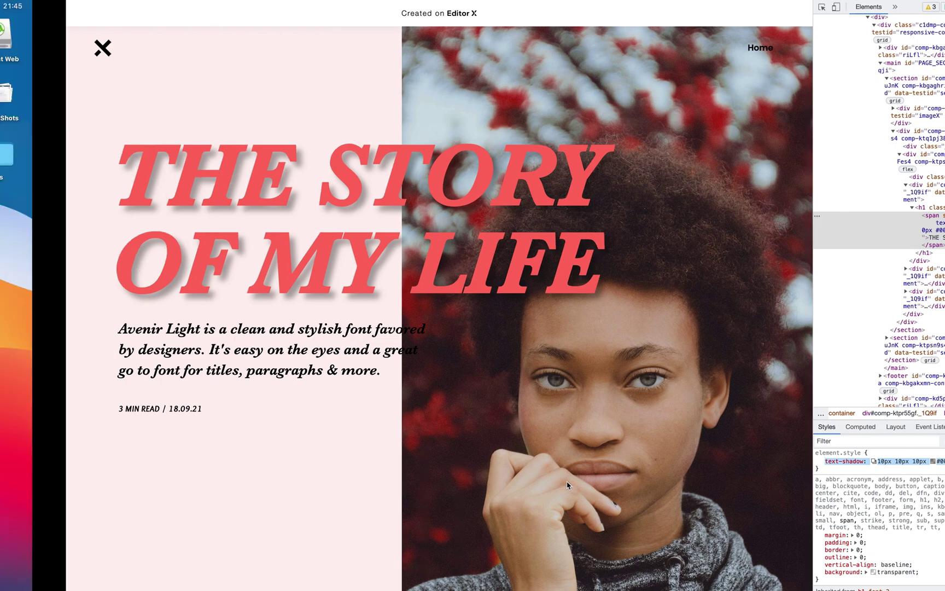
pyautogui.hotkey('ctrl', 'Right')
pyautogui.hotkey('ctrl', 'Right')
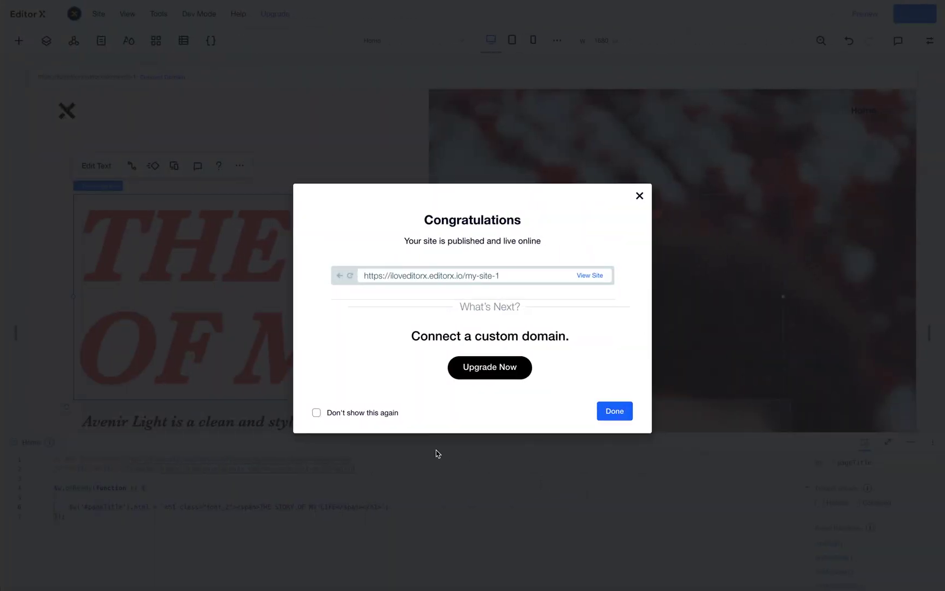
pyautogui.click(353, 458)
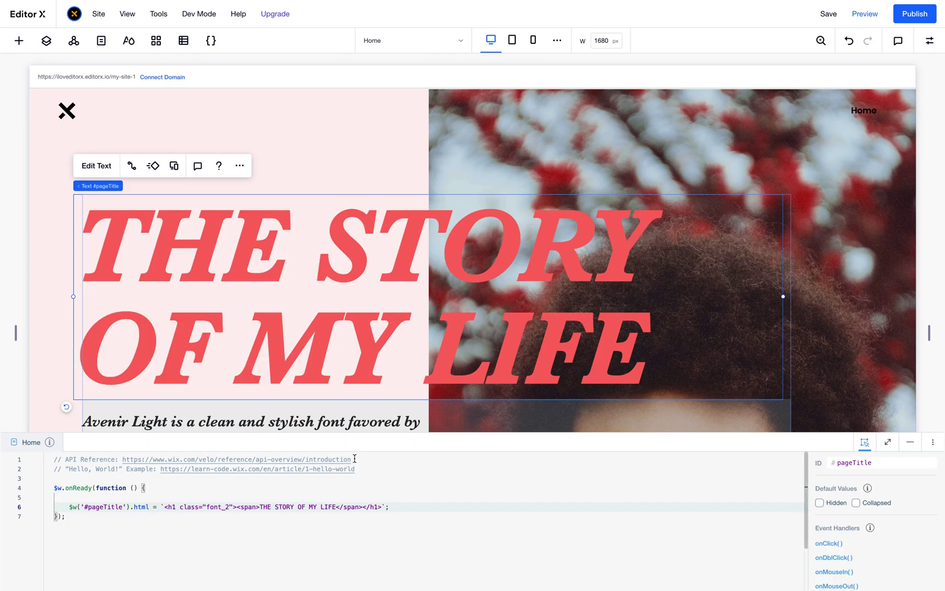
# Add style="text-shadow: 10px 10px 10px #00000052;" right after <h1 on code line 6
pyautogui.click(175, 506)
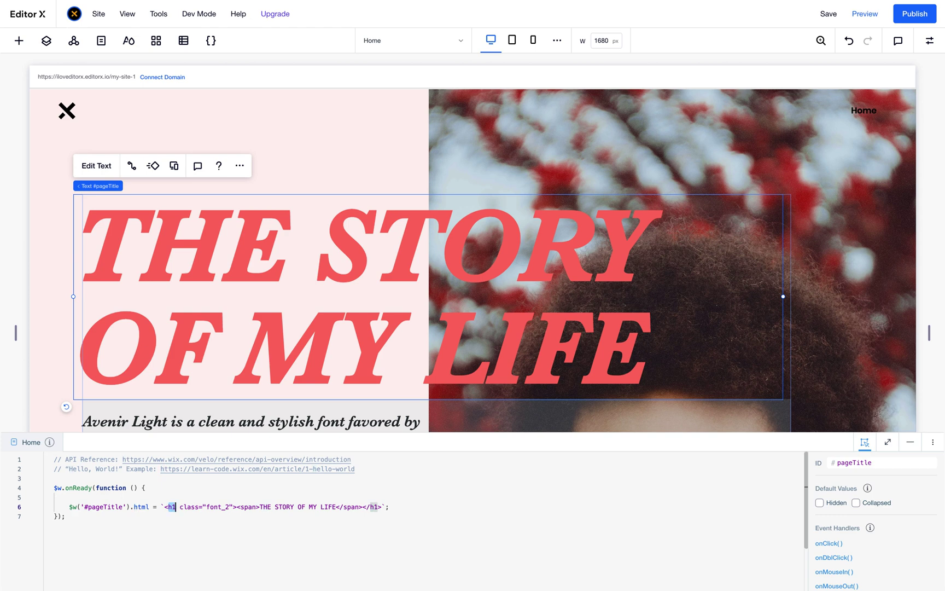
pyautogui.write('st')
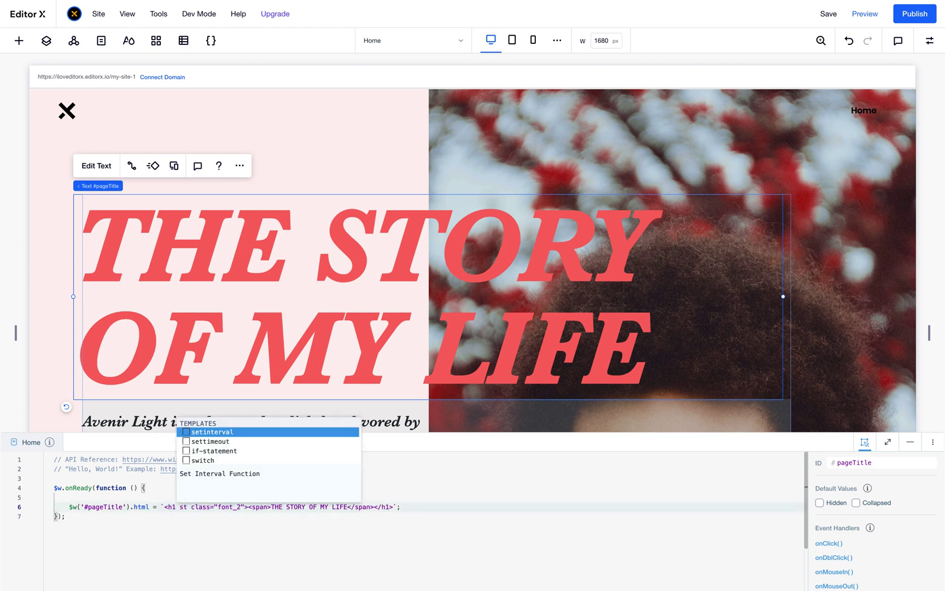
pyautogui.write('a')
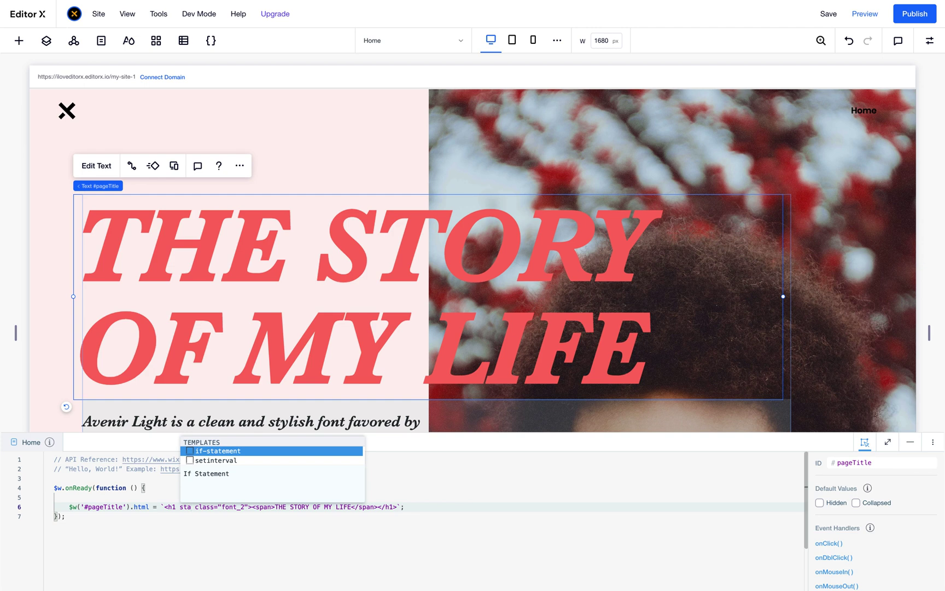
pyautogui.write('yle')
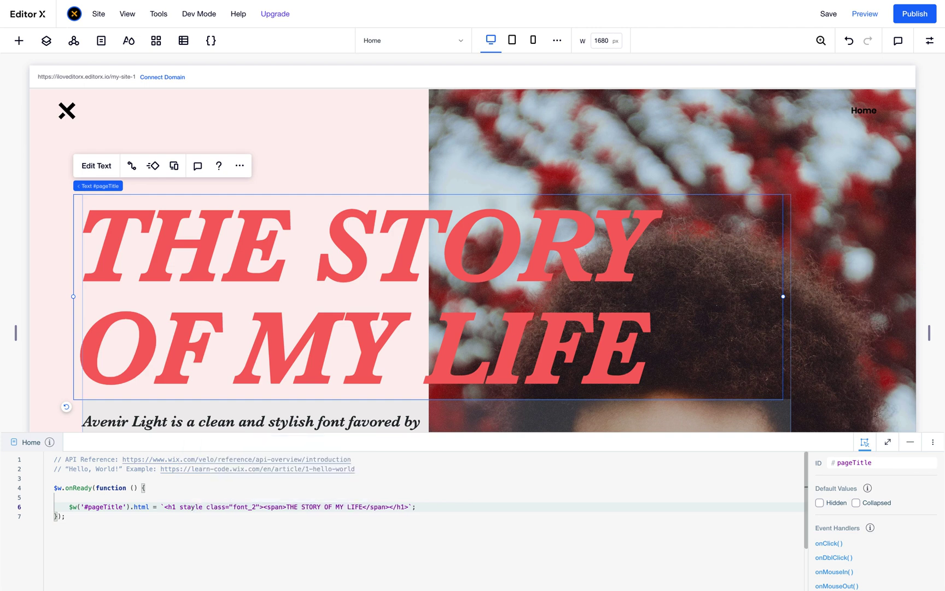
pyautogui.press('BackSpace')
pyautogui.press('BackSpace')
pyautogui.press('BackSpace')
pyautogui.press('BackSpace')
pyautogui.press('BackSpace')
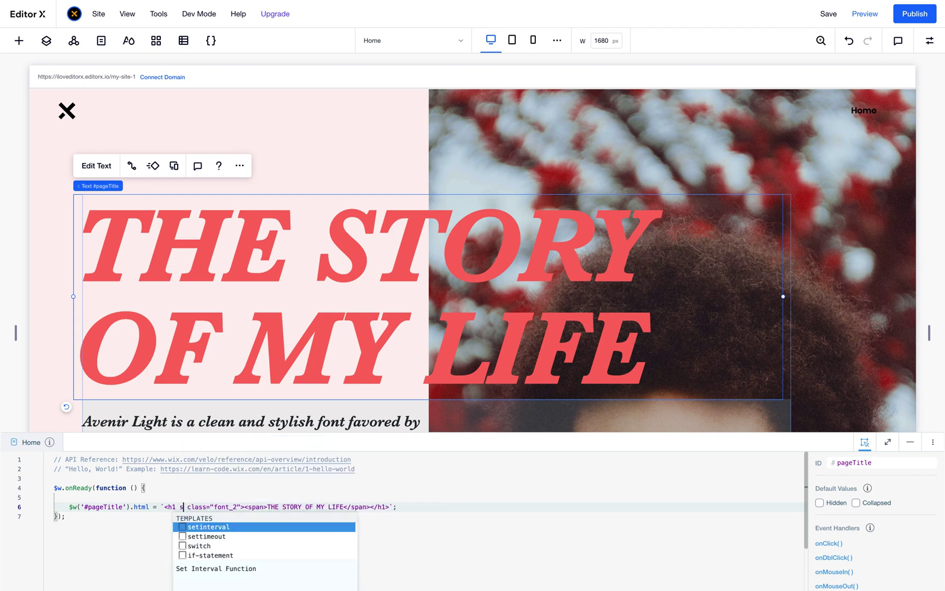
pyautogui.write('tyle="')
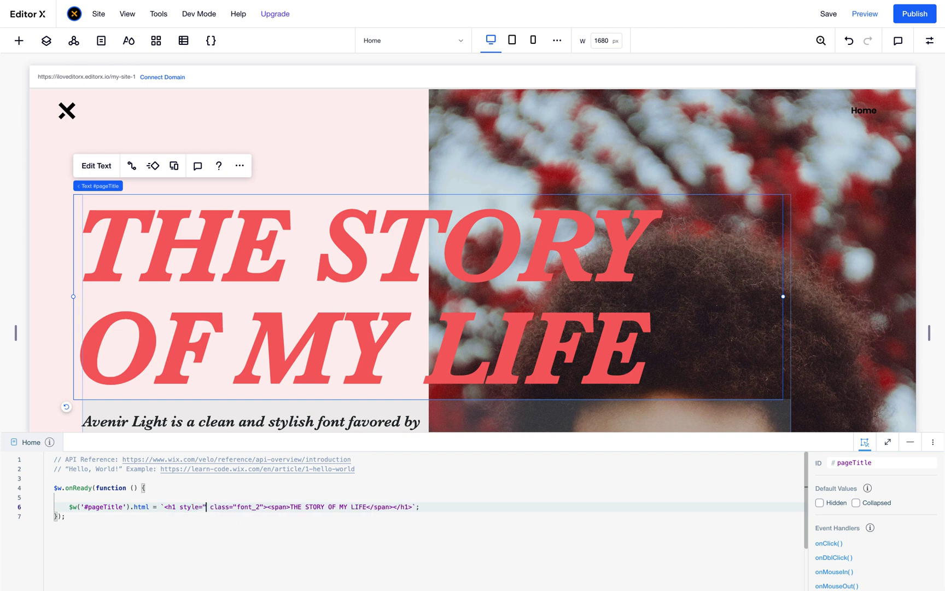
pyautogui.write('"')
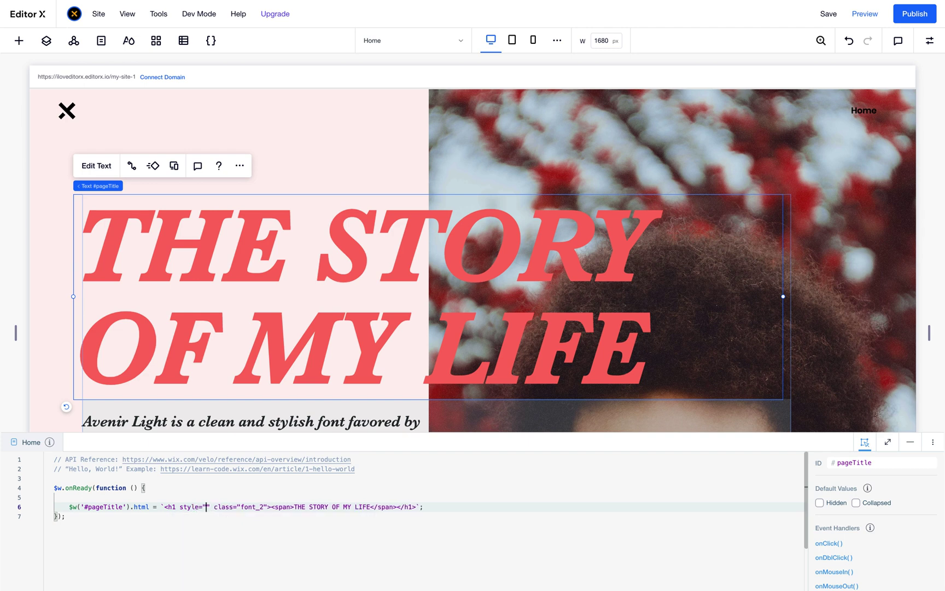
pyautogui.hotkey('ctrl', 'v')
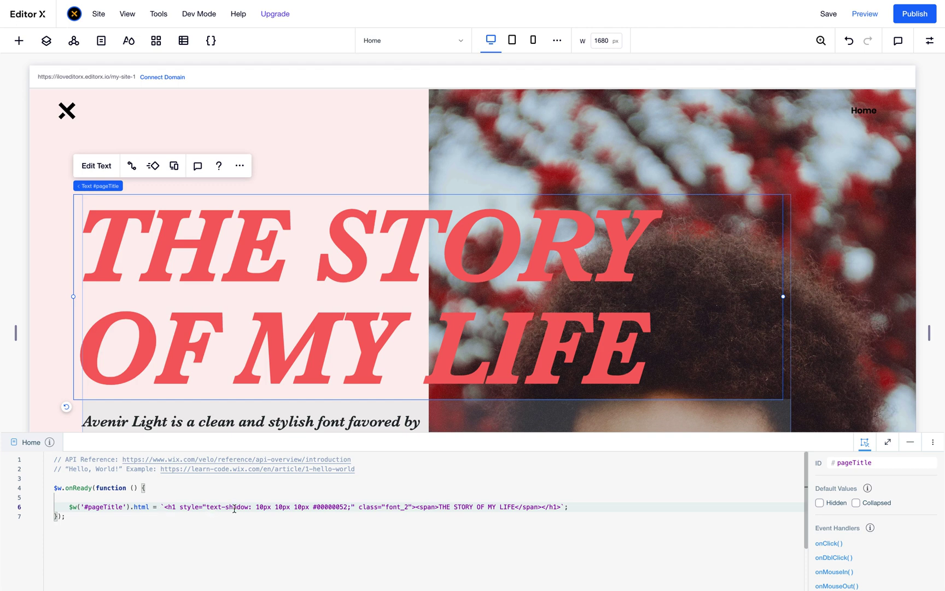